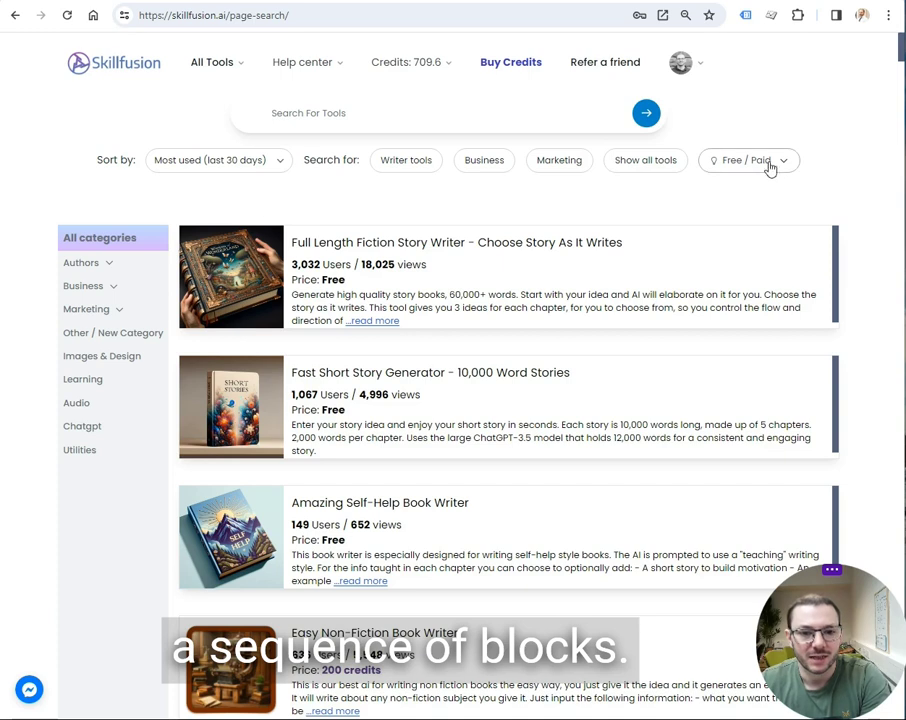
# - Open the Fast Short Story Generator's block workspace and check its story idea field
pyautogui.click(424, 395)
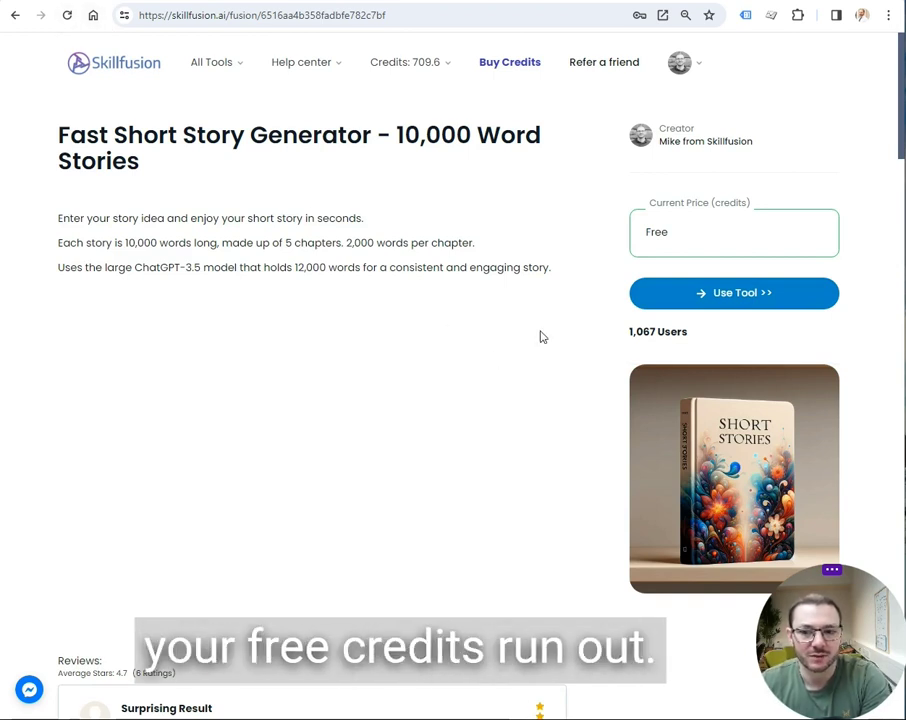
pyautogui.click(660, 302)
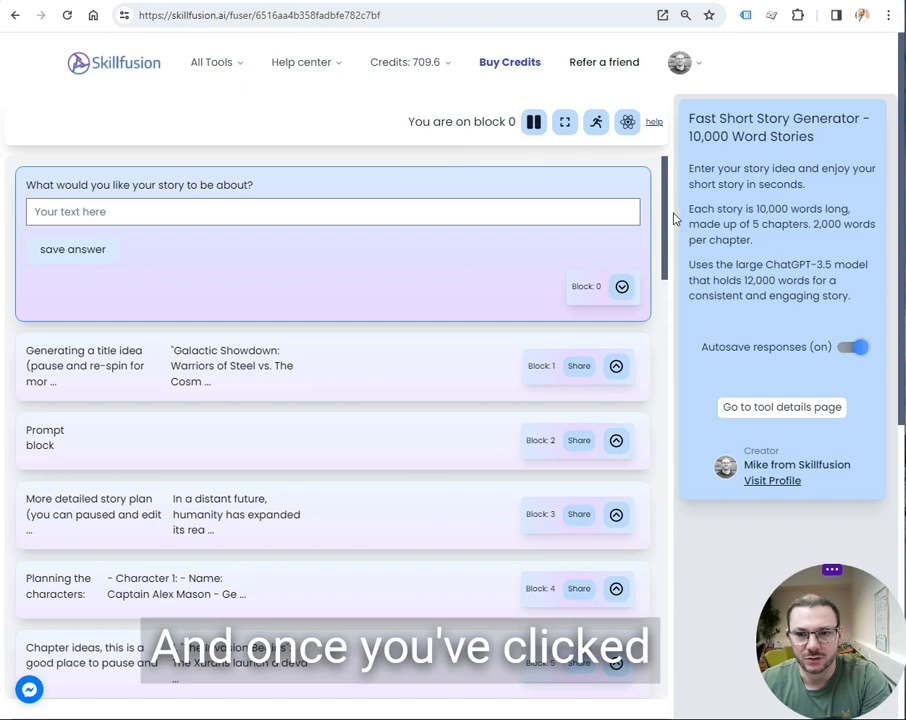
pyautogui.scroll(-15, 338, 245)
pyautogui.scroll(6, 337, 254)
pyautogui.scroll(10, 338, 254)
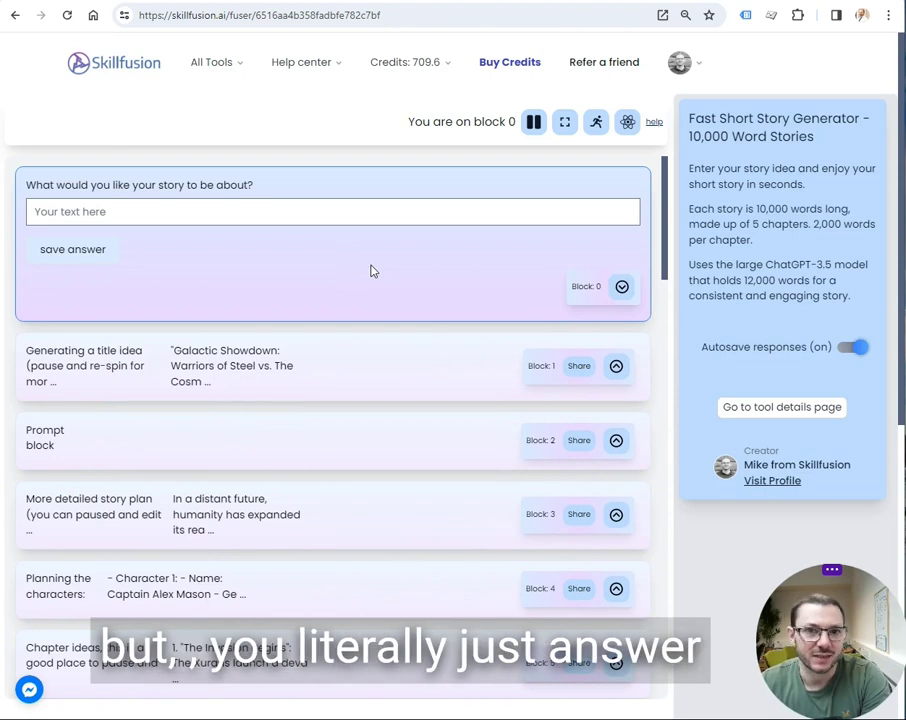
pyautogui.click(167, 209)
pyautogui.click(356, 241)
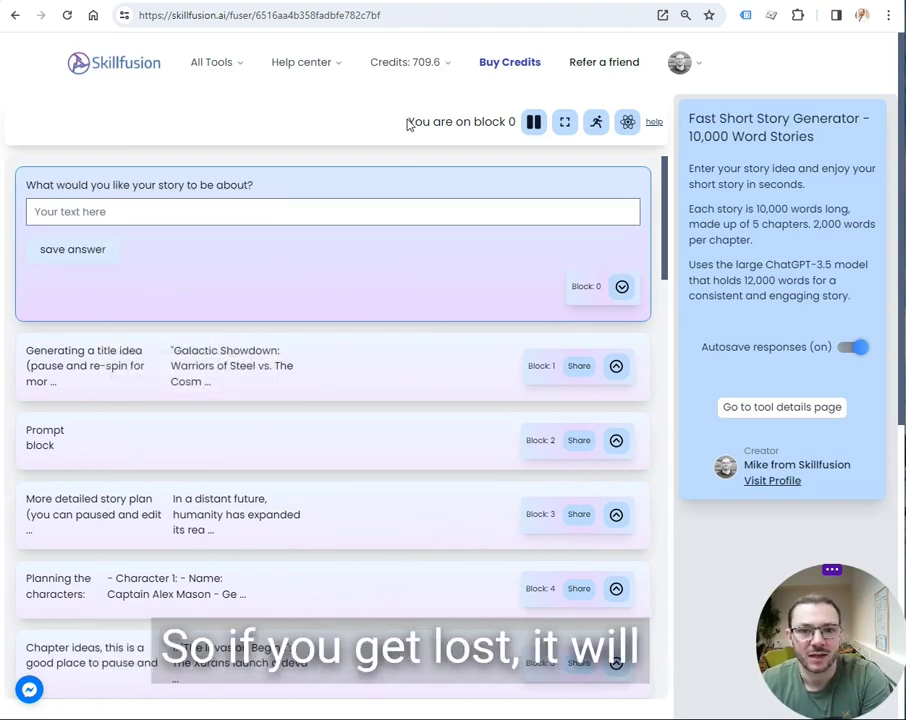
# - In the Dalle-3 tool, select the prefilled 'book that says "Self Help"' prompt to replace it
pyautogui.moveTo(406, 121); pyautogui.dragTo(510, 125)
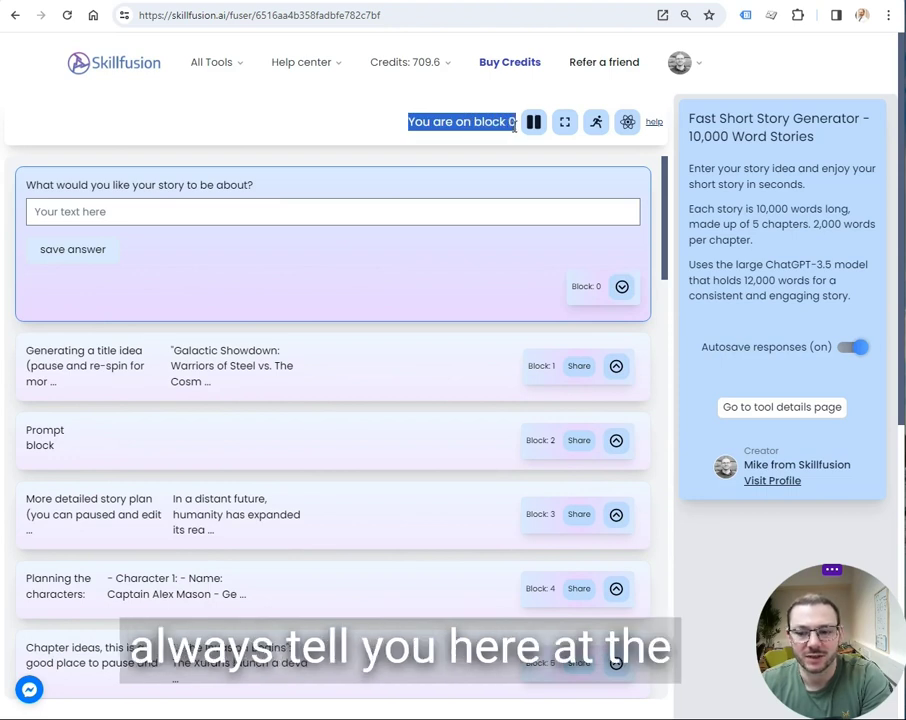
pyautogui.click(318, 115)
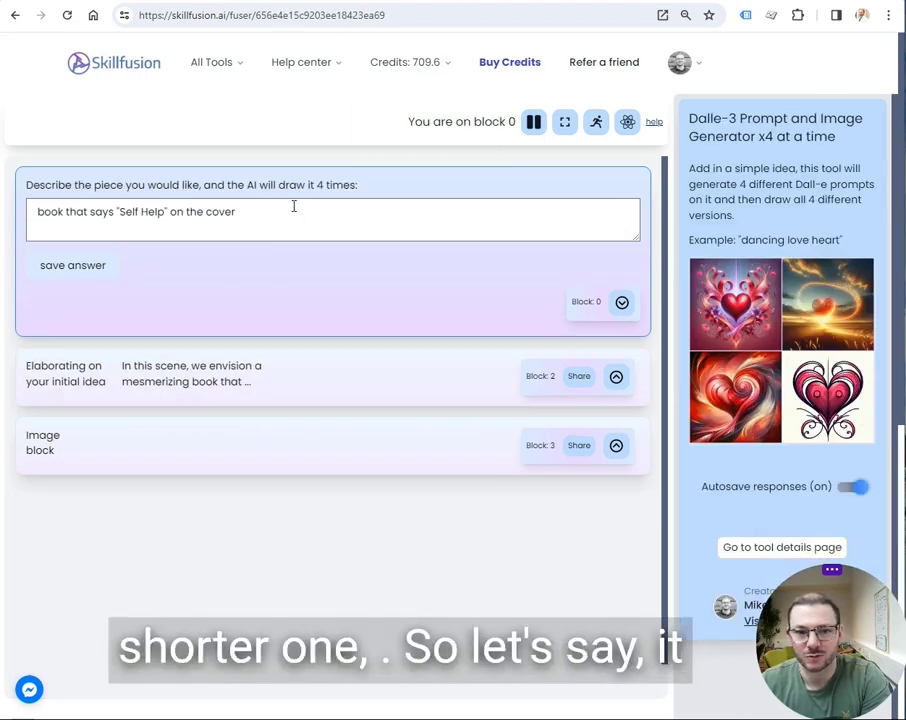
pyautogui.moveTo(290, 203); pyautogui.dragTo(3, 203)
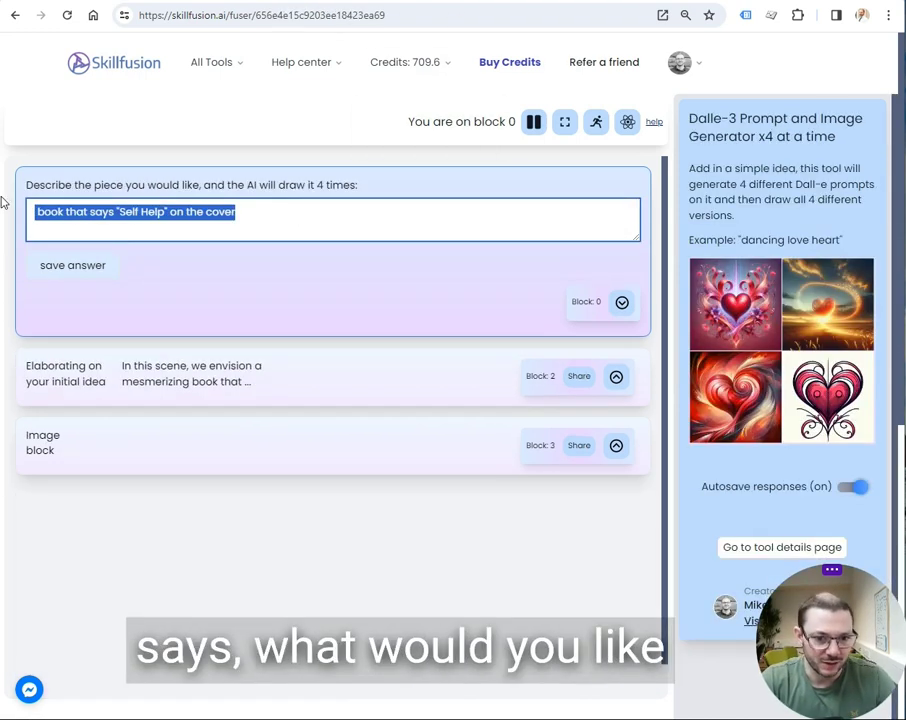
# - Replace the image prompt with 'dancing potatoes' and save the answer to start generating
pyautogui.write('dancing potatoes')
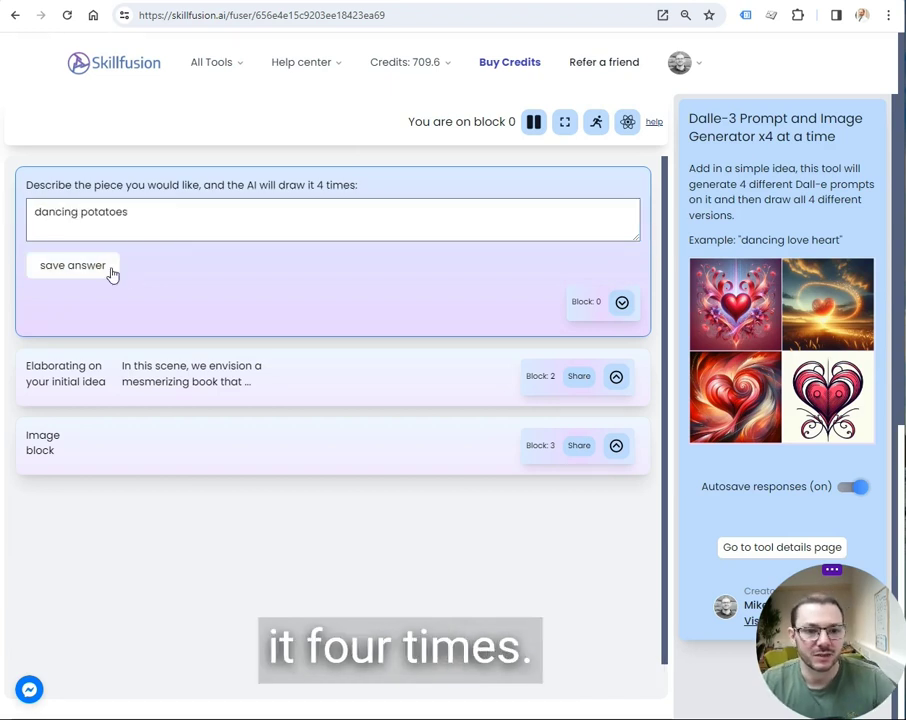
pyautogui.click(110, 270)
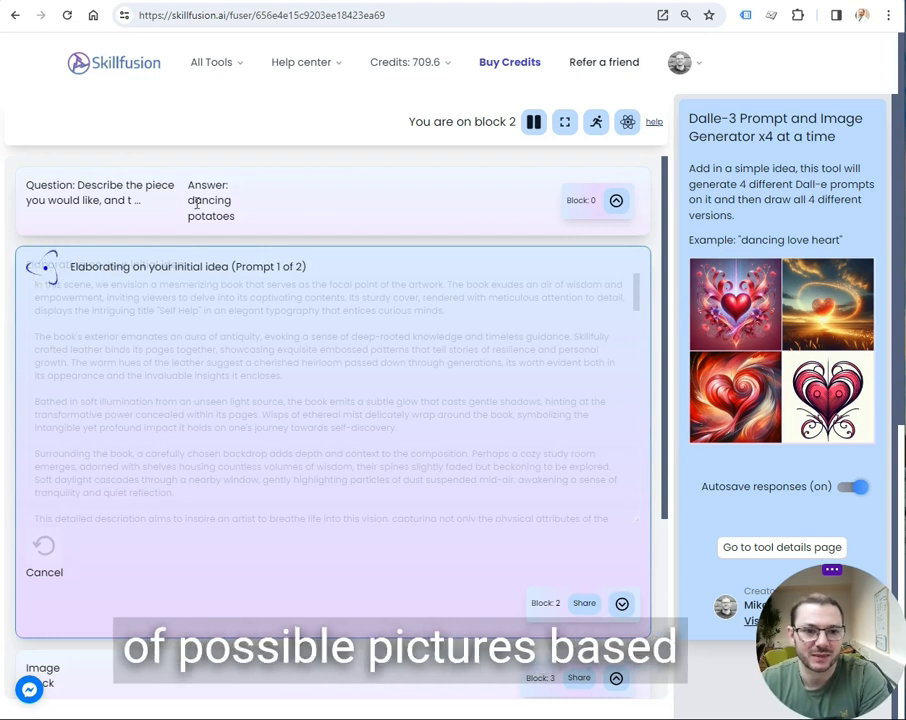
pyautogui.moveTo(188, 183); pyautogui.dragTo(240, 221)
pyautogui.click(240, 221)
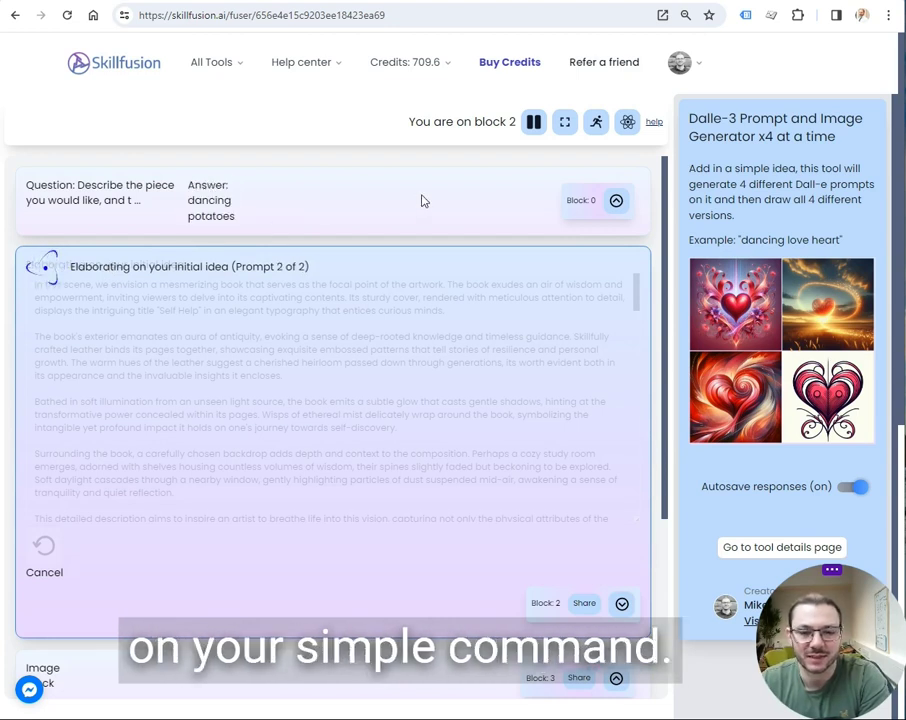
pyautogui.scroll(-3, 98, 440)
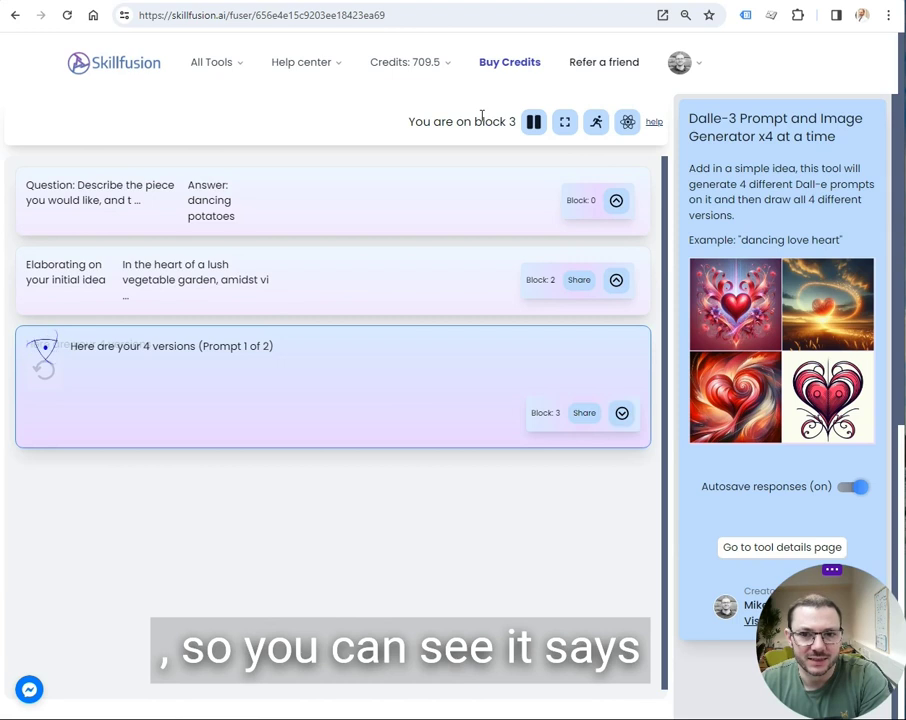
# - Wait while block 3 generates the four dancing potato versions until the run finishes
pyautogui.moveTo(476, 121); pyautogui.dragTo(516, 121)
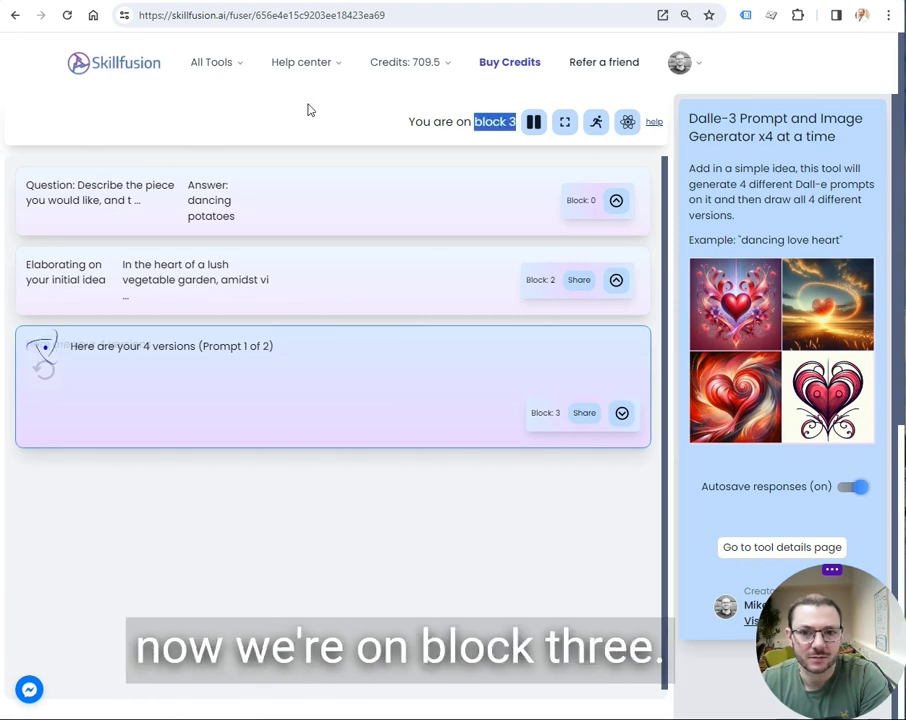
pyautogui.click(268, 111)
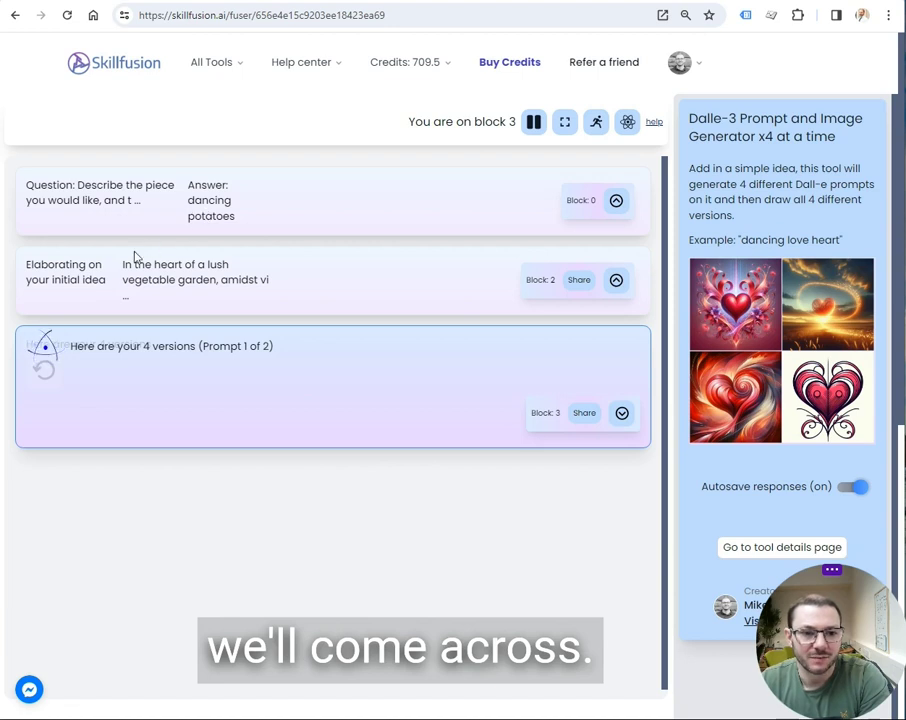
pyautogui.moveTo(26, 263); pyautogui.dragTo(308, 303)
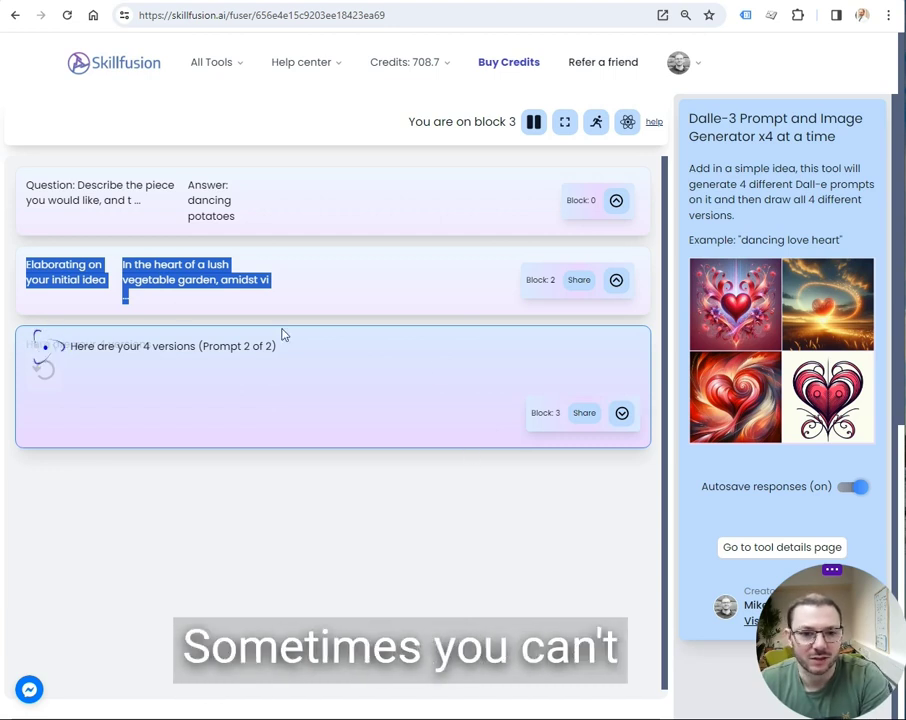
pyautogui.click(308, 518)
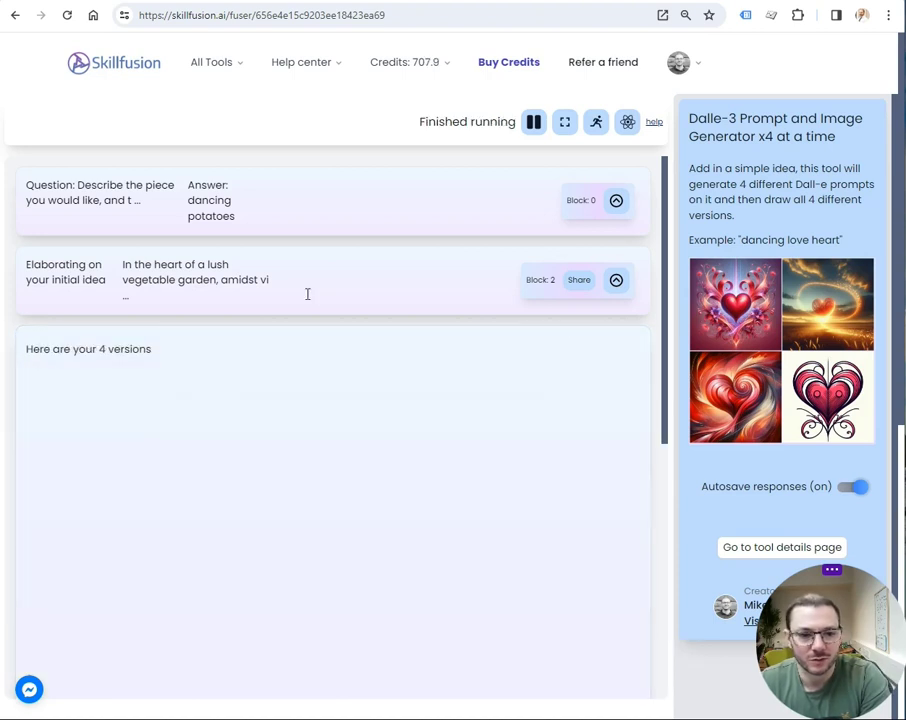
# - Expand block 2 to read the full vegetable-garden elaboration, then collapse it
pyautogui.click(615, 280)
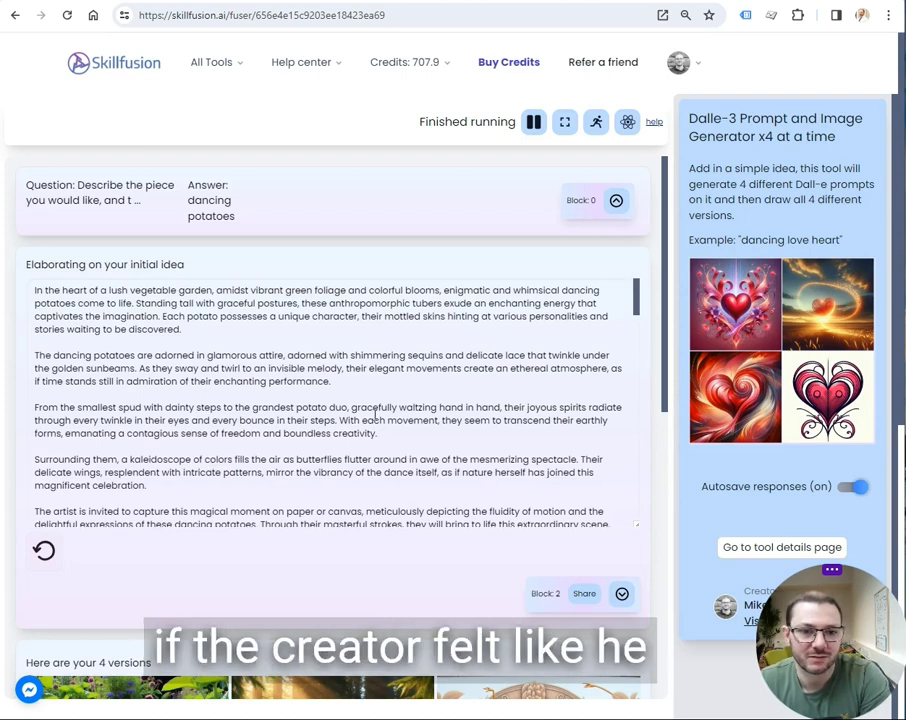
pyautogui.scroll(-15, 340, 405)
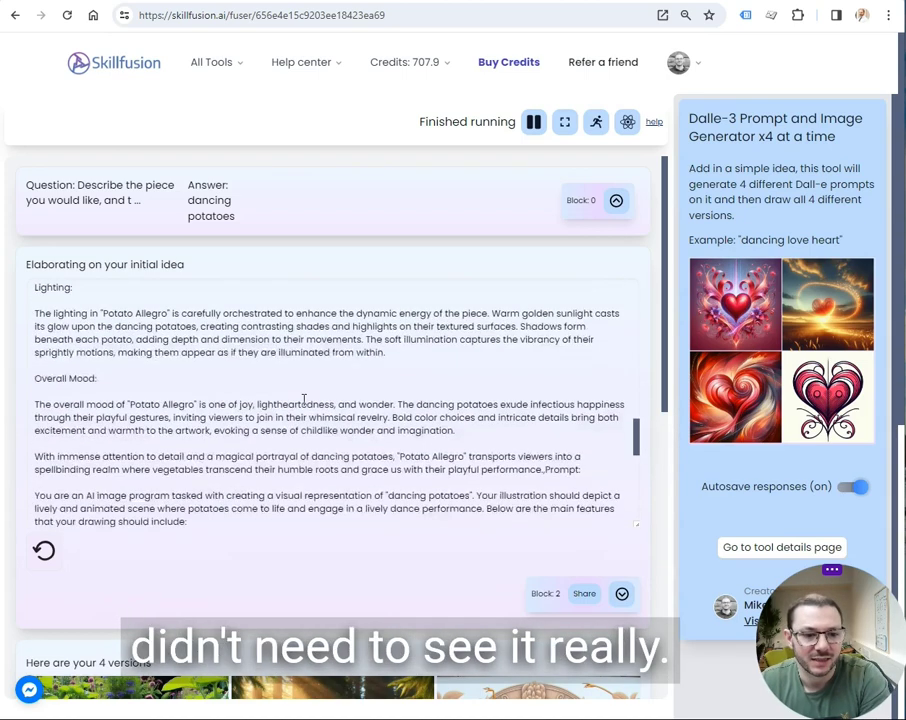
pyautogui.scroll(-5, 304, 400)
pyautogui.scroll(10, 304, 400)
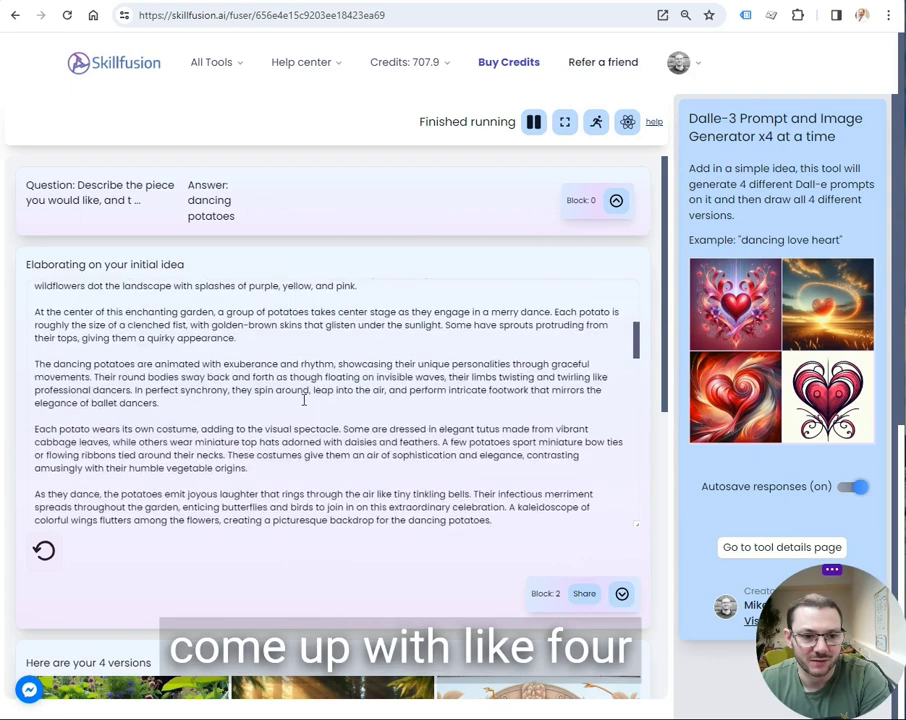
pyautogui.scroll(5, 304, 400)
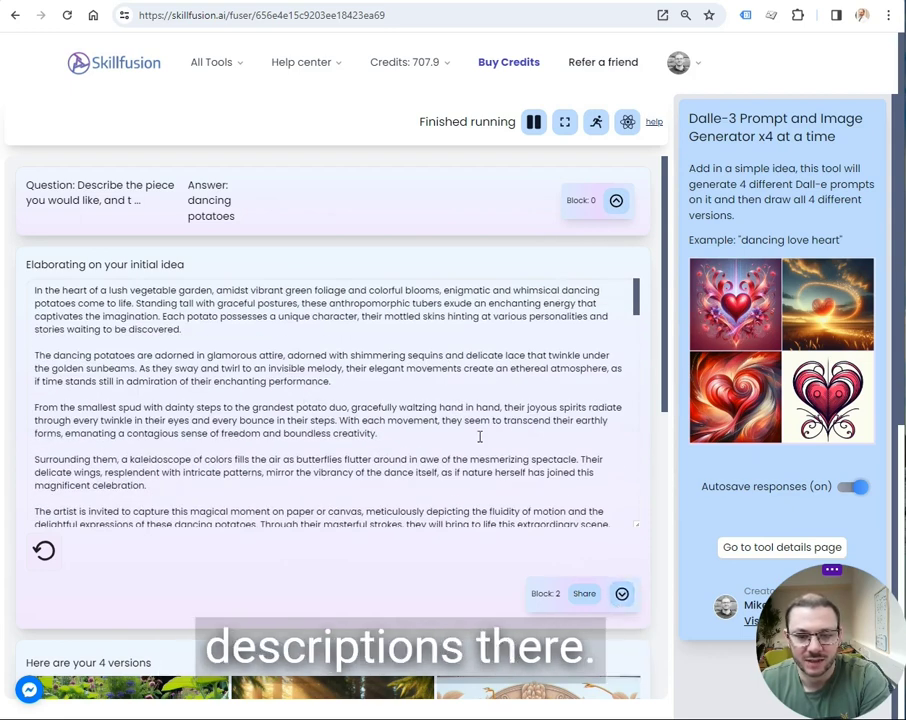
pyautogui.click(622, 593)
# - Collapse and reopen the results block so all four dancing potato images load
pyautogui.scroll(-3, 505, 455)
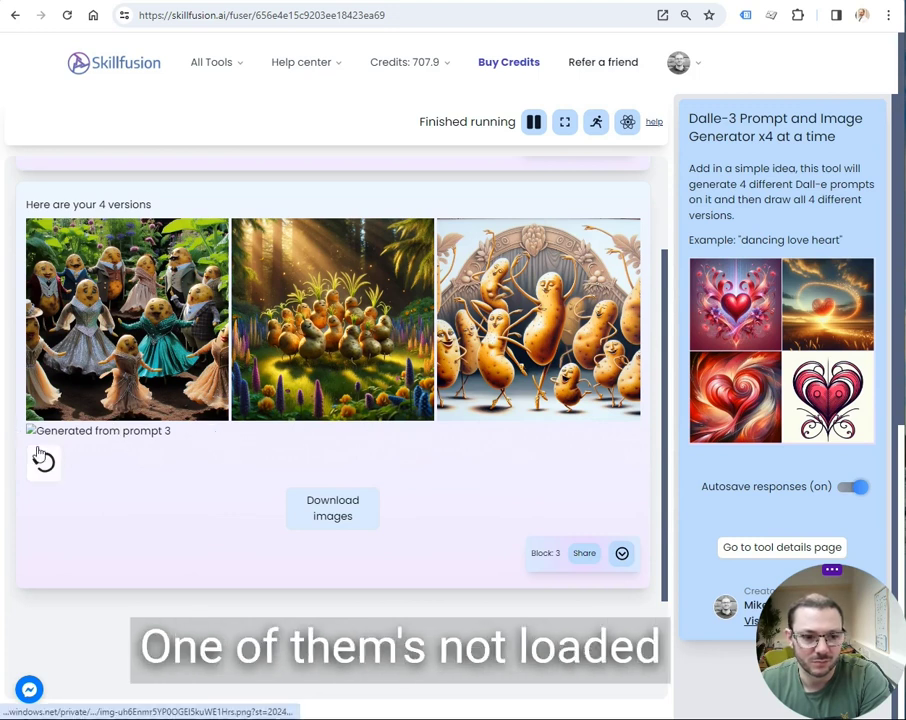
pyautogui.click(622, 553)
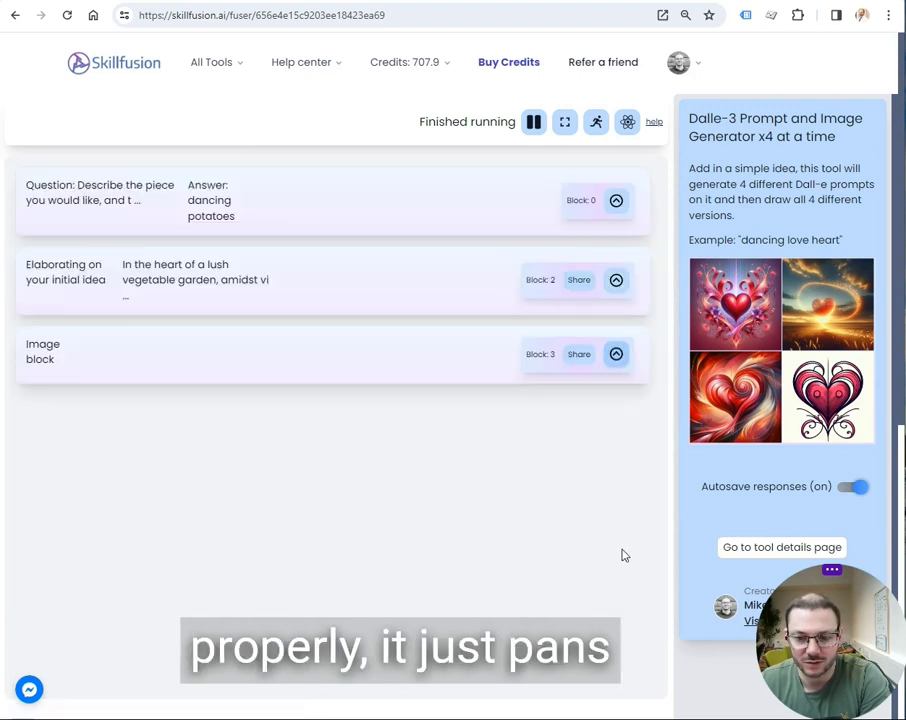
pyautogui.click(617, 354)
pyautogui.scroll(-2, 394, 493)
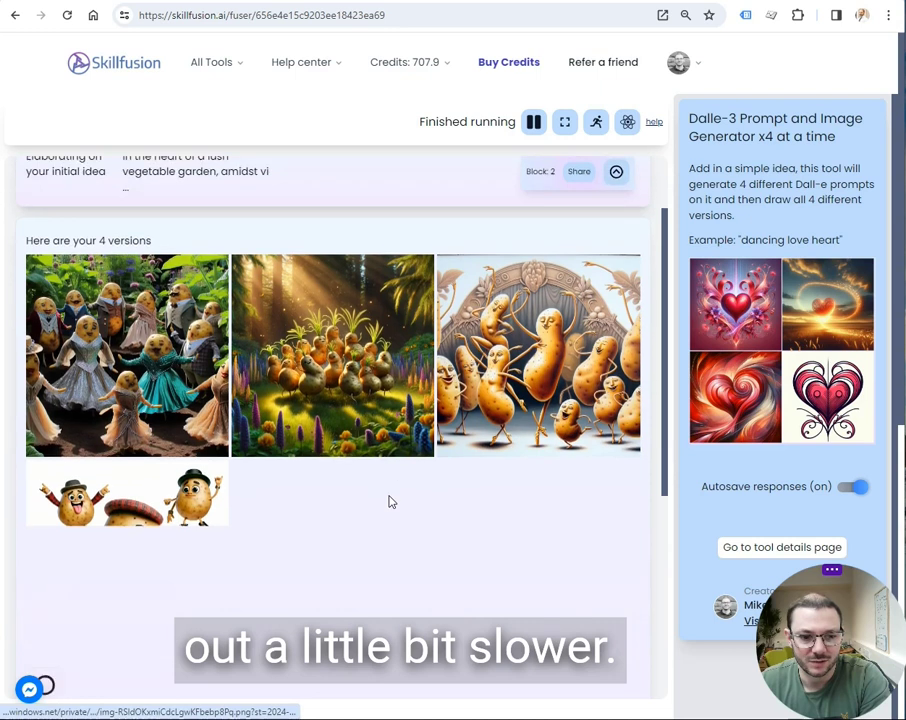
pyautogui.scroll(-1, 391, 502)
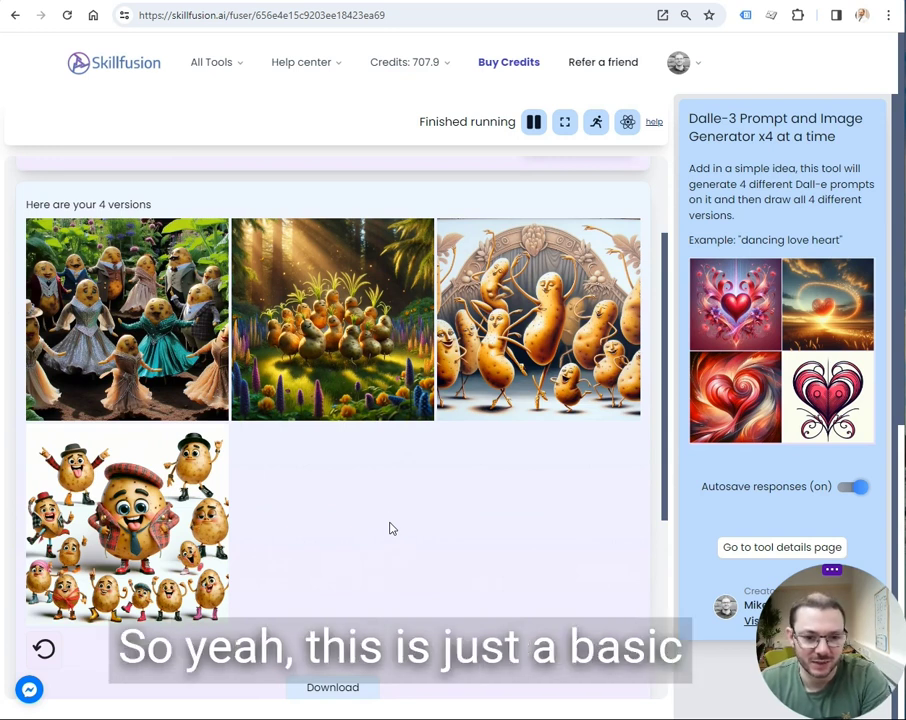
pyautogui.scroll(2, 392, 541)
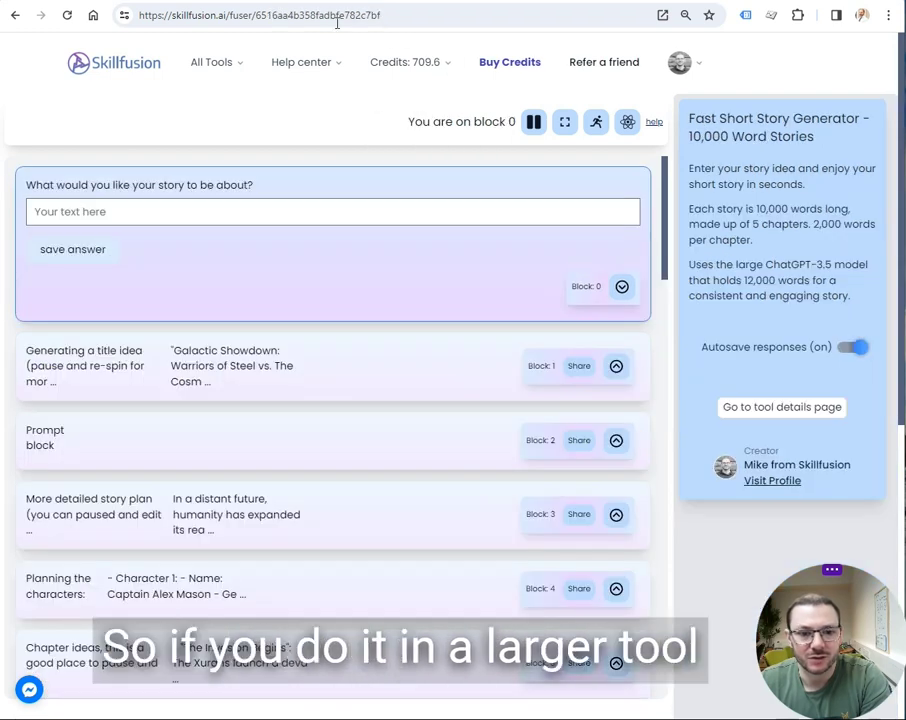
# - Scroll through the 'Galactic Showdown' story's chapter blocks down to download block 31
pyautogui.scroll(-10, 355, 258)
pyautogui.scroll(-12, 355, 262)
pyautogui.scroll(-3, 356, 261)
pyautogui.scroll(6, 356, 261)
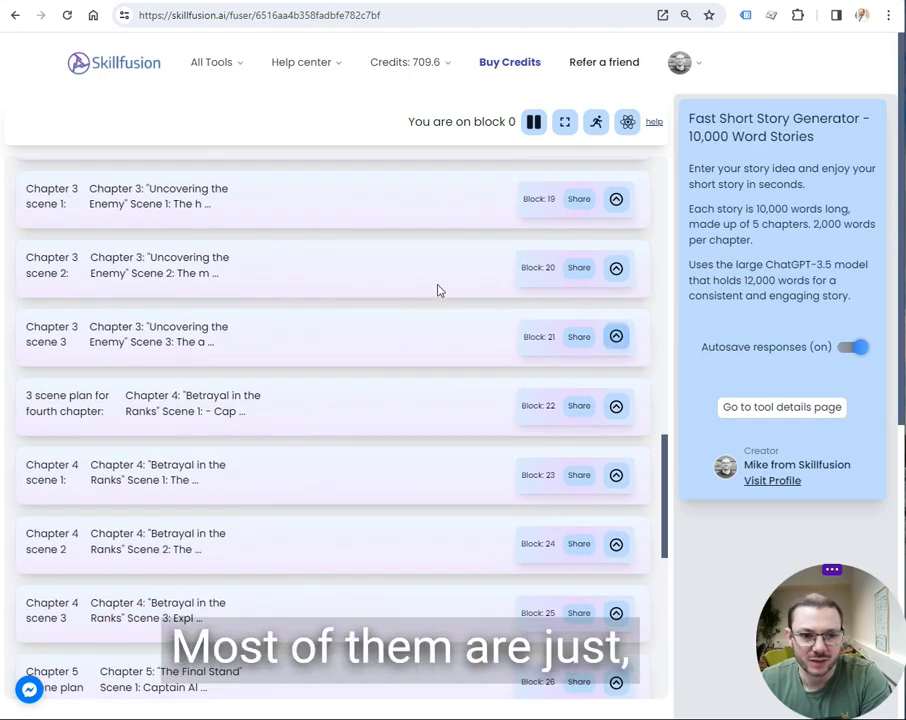
pyautogui.scroll(6, 414, 285)
pyautogui.scroll(8, 414, 285)
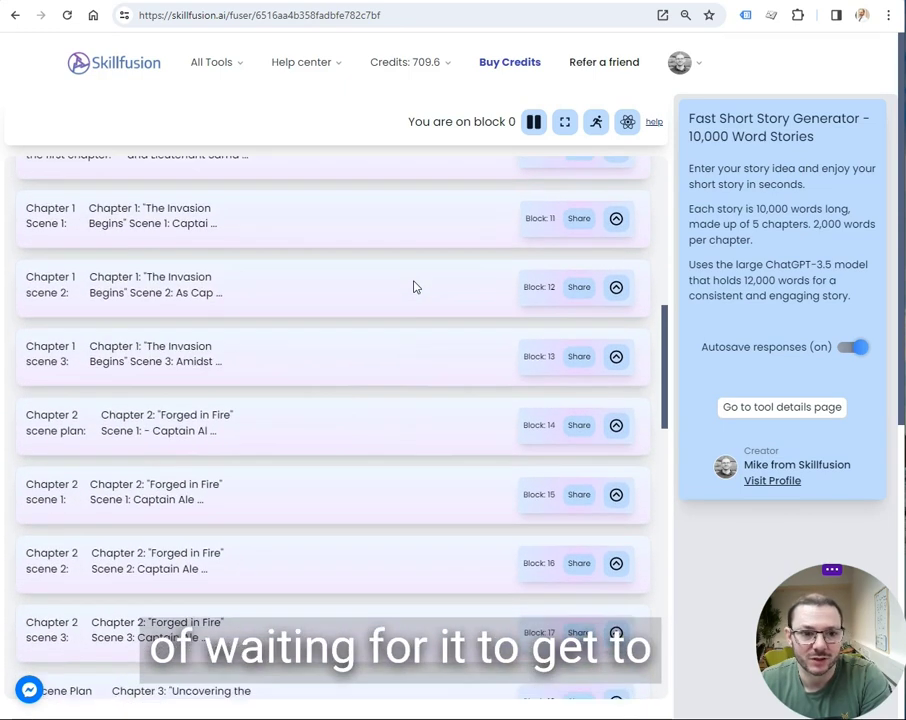
pyautogui.scroll(5, 409, 287)
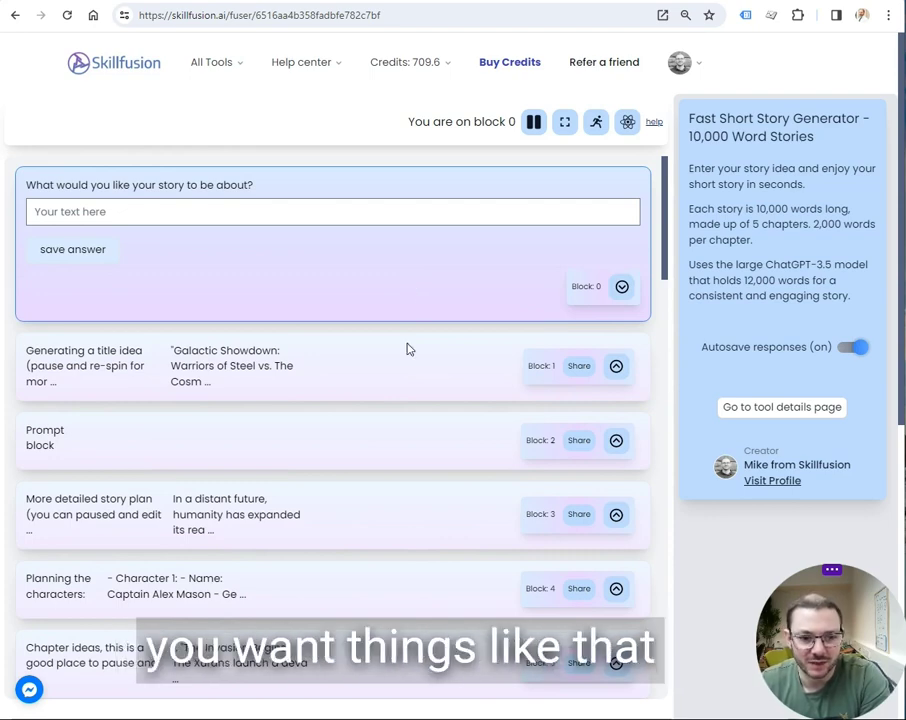
pyautogui.scroll(-9, 408, 498)
pyautogui.scroll(-8, 408, 498)
pyautogui.scroll(-3, 408, 498)
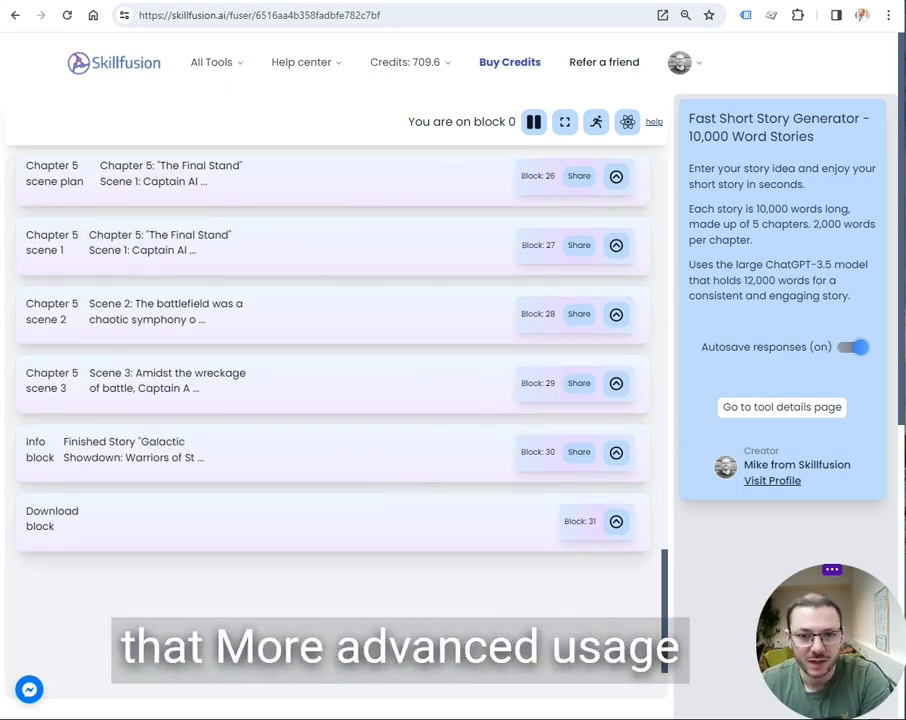
pyautogui.click(450, 2)
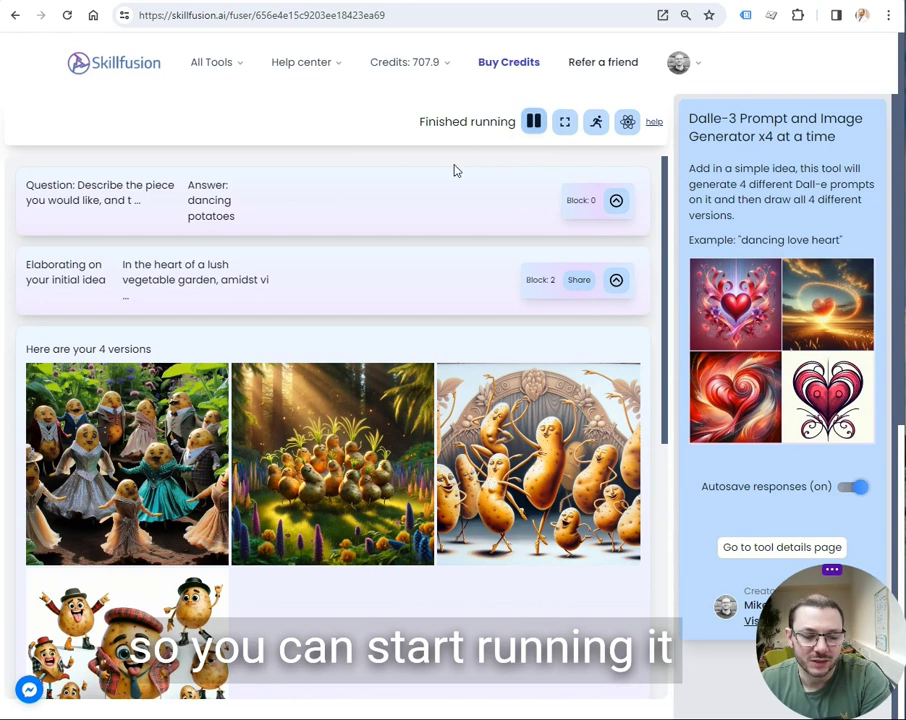
pyautogui.click(616, 200)
pyautogui.tripleClick(147, 215)
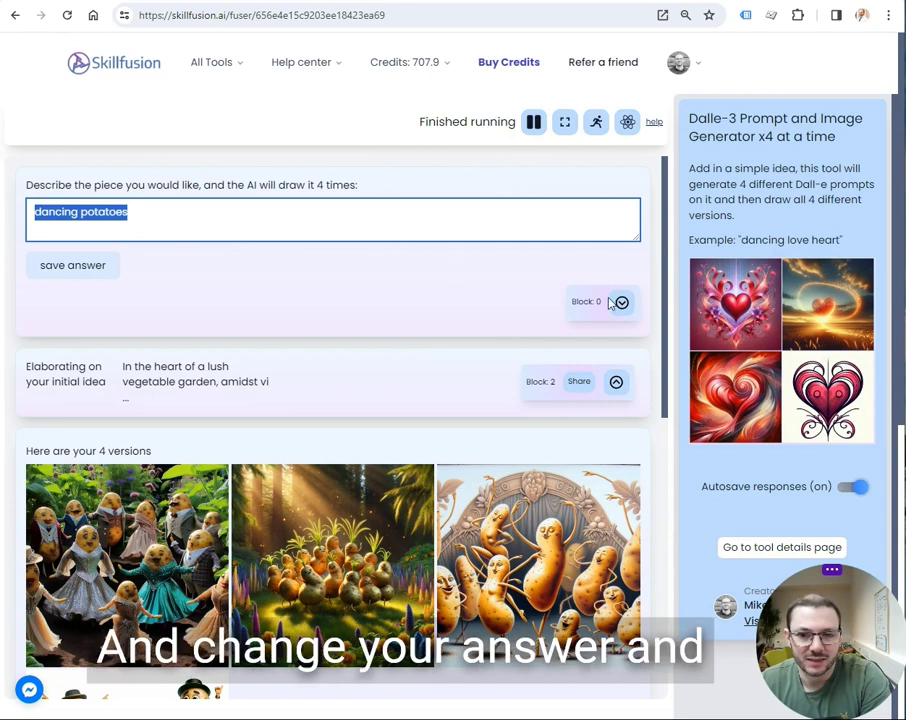
pyautogui.click(622, 302)
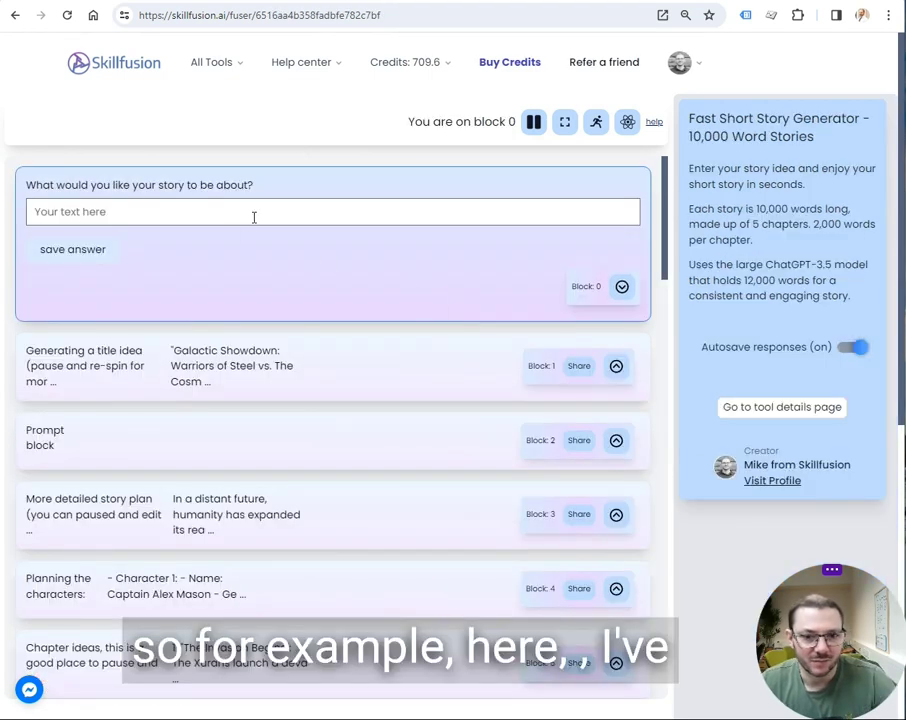
pyautogui.moveTo(664, 229); pyautogui.dragTo(697, 218)
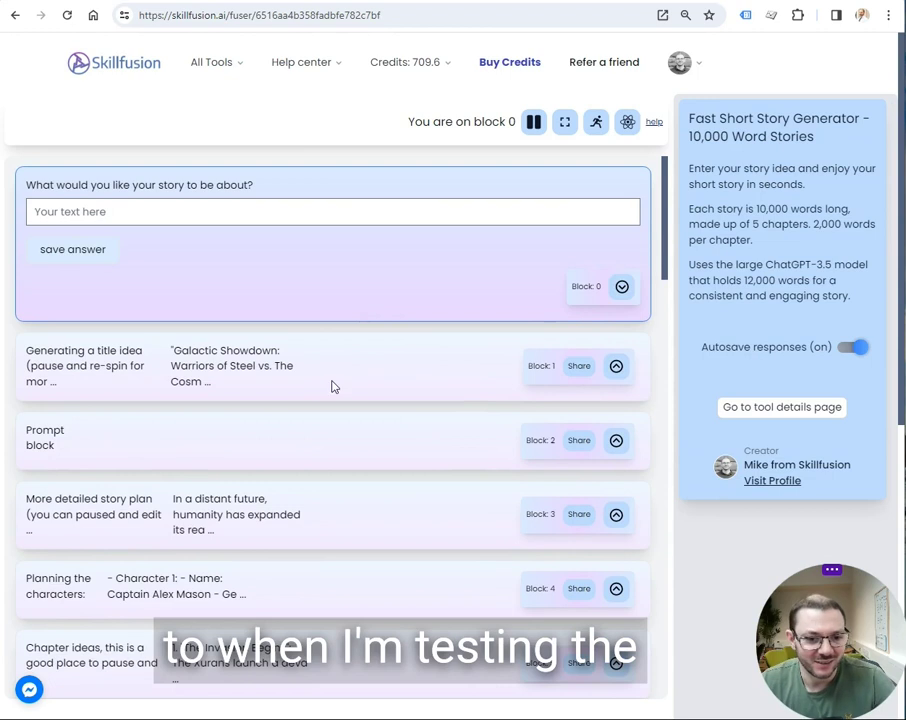
pyautogui.scroll(-3, 333, 387)
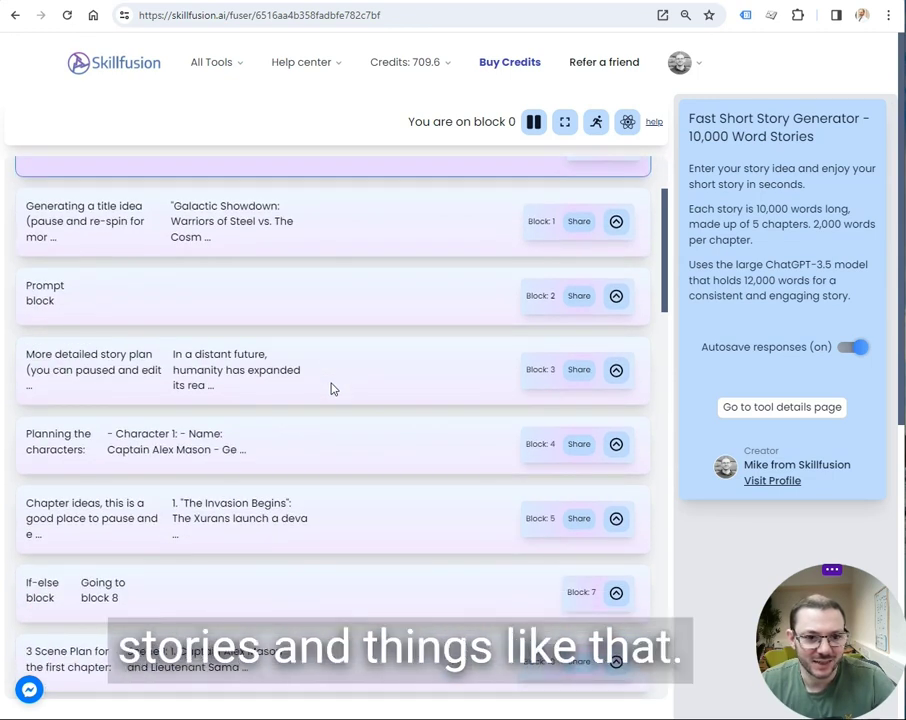
# - Trim the title to 'Galactic Showdown: Warriors of Steel vs. The Cosmic Threat' and expand the story plan
pyautogui.click(616, 222)
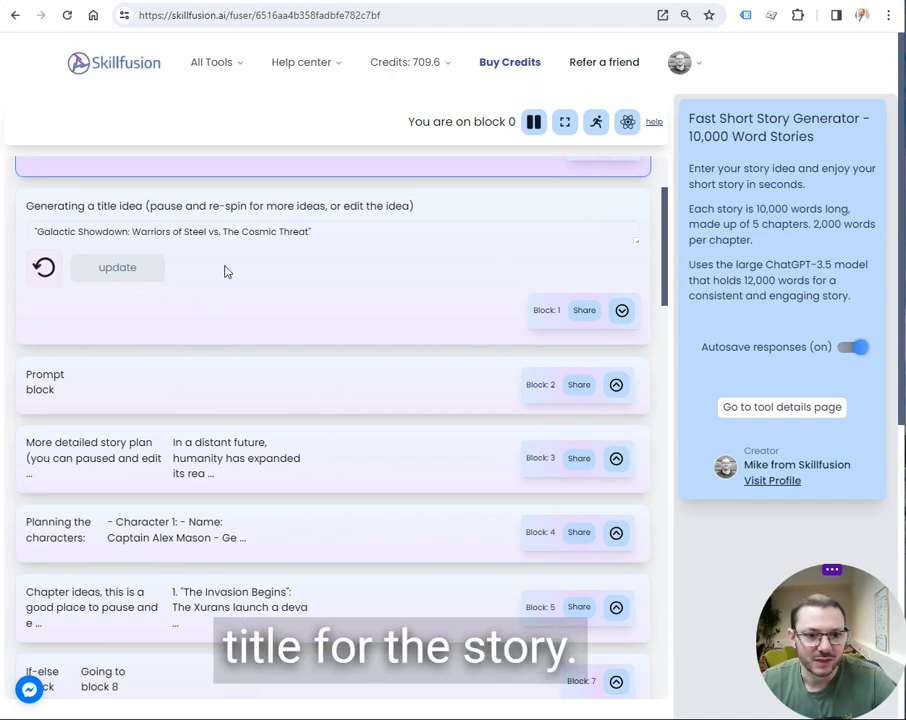
pyautogui.click(310, 231)
pyautogui.write('fgfcxggfd')
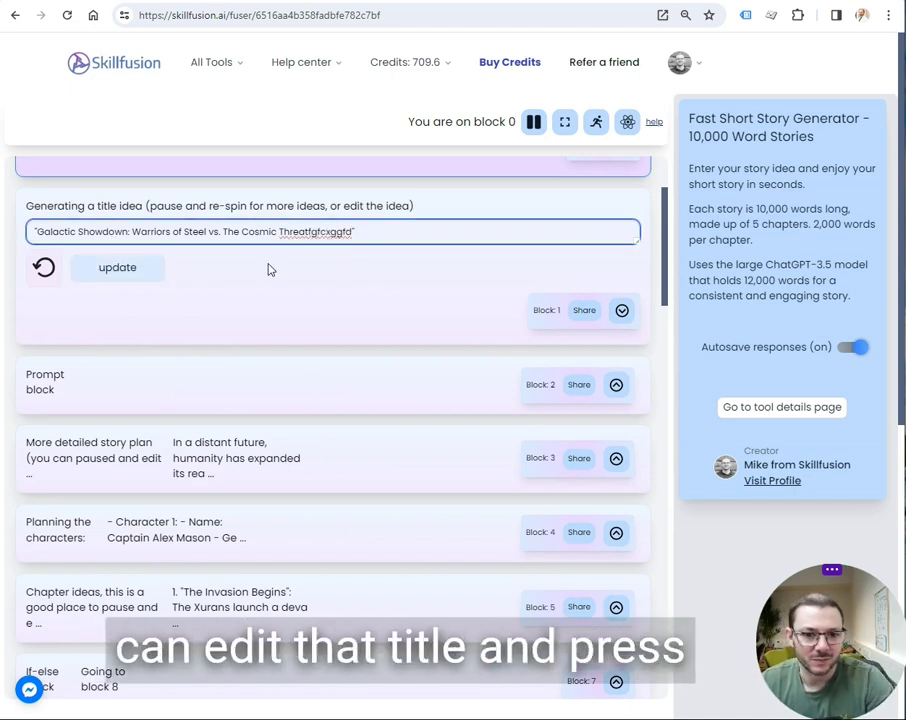
pyautogui.press('BackSpace')
pyautogui.press('BackSpace')
pyautogui.press('BackSpace')
pyautogui.press('BackSpace')
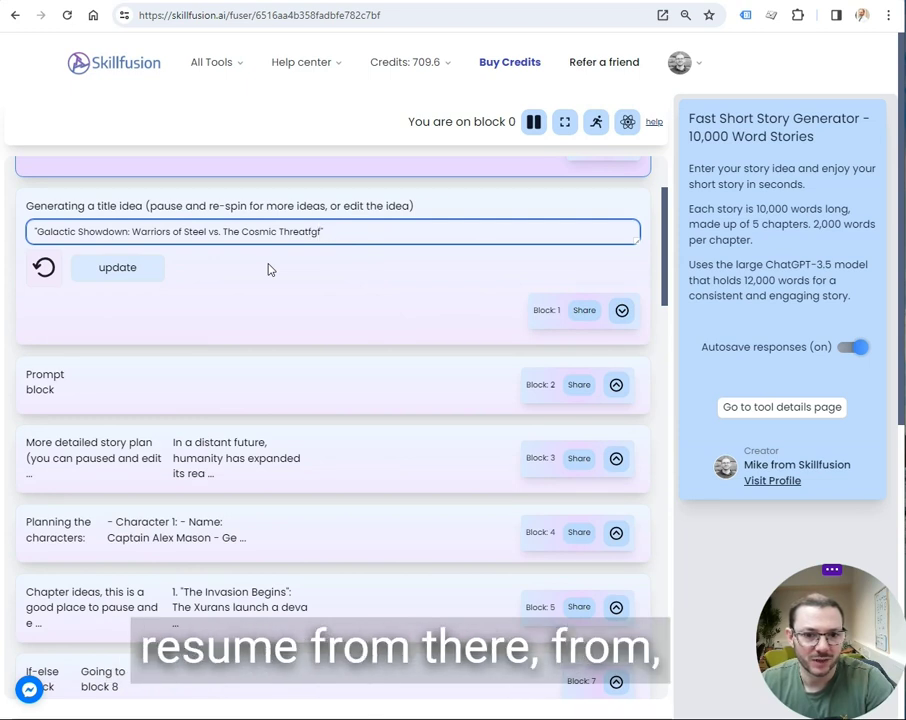
pyautogui.press('BackSpace')
pyautogui.press('BackSpace')
pyautogui.press('Delete')
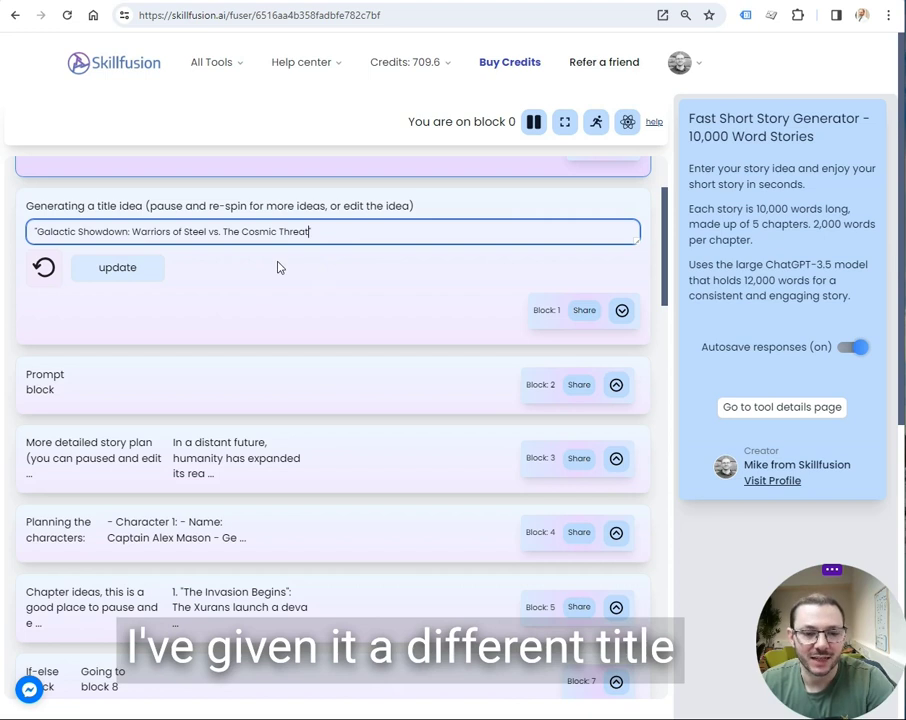
pyautogui.press('Delete')
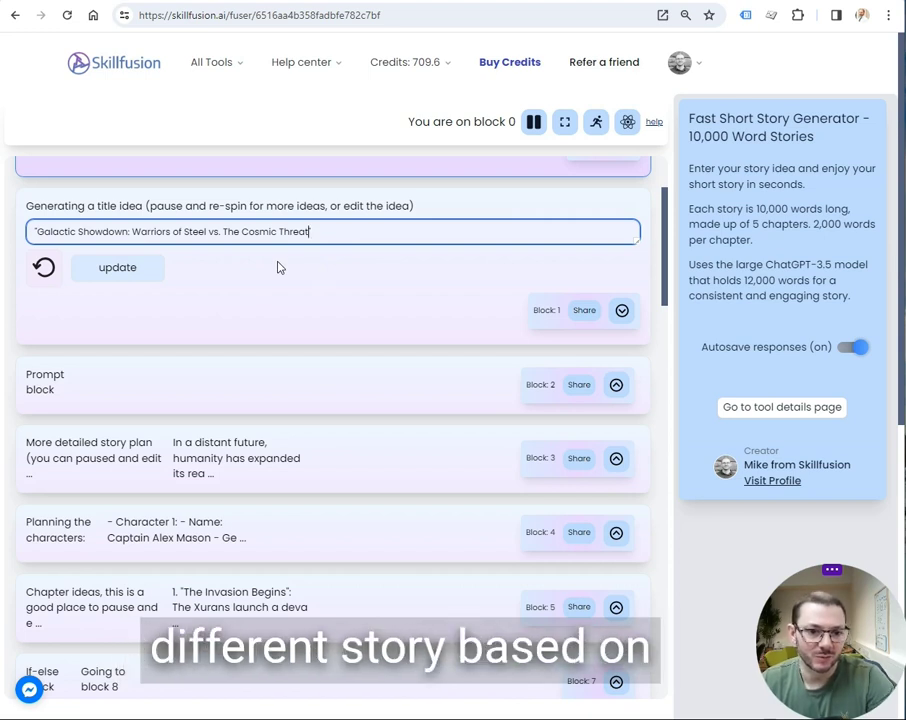
pyautogui.scroll(-2, 280, 267)
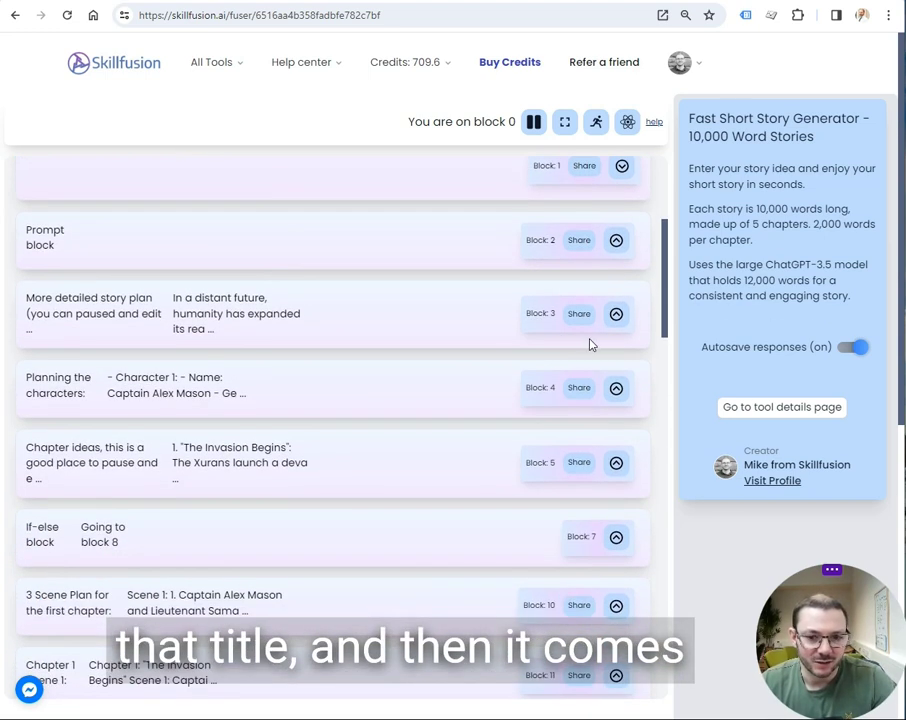
pyautogui.click(616, 313)
# - Read through the detailed story plan text, then collapse it
pyautogui.scroll(-2, 486, 344)
pyautogui.scroll(-1, 155, 406)
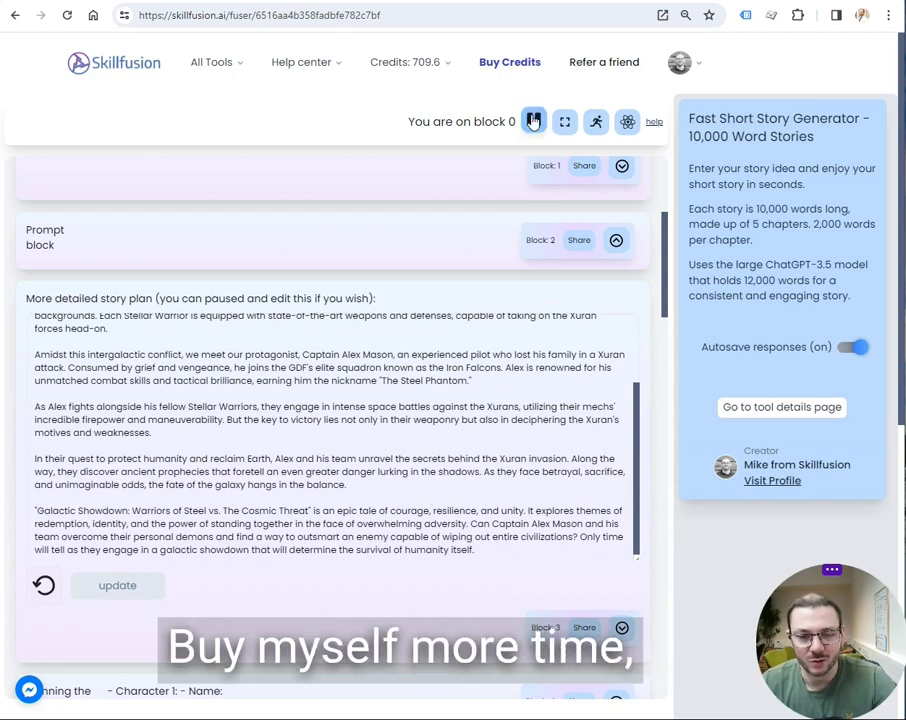
pyautogui.click(186, 500)
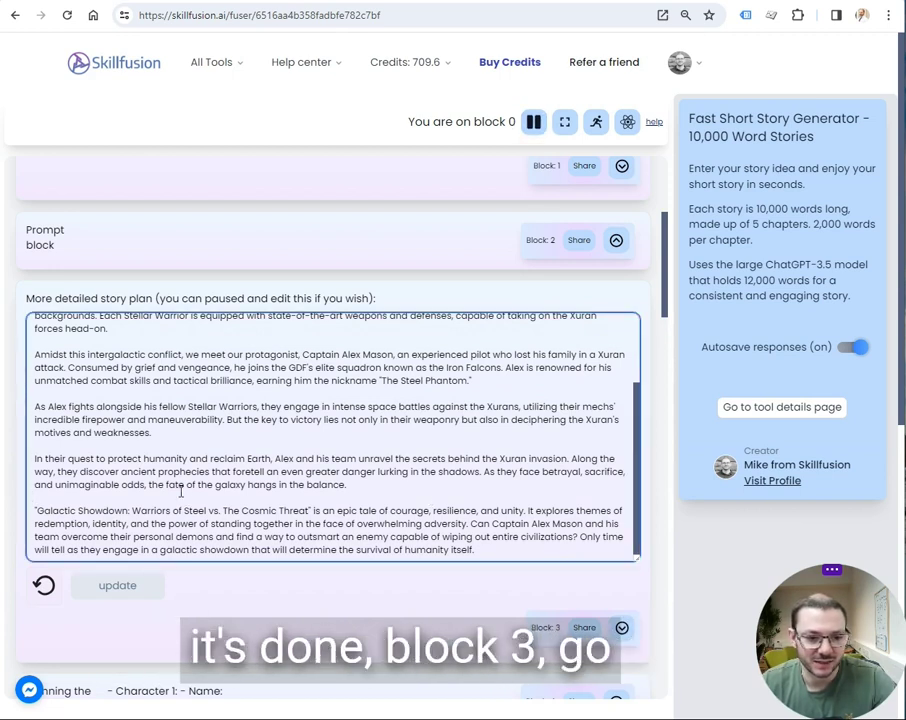
pyautogui.scroll(2, 181, 491)
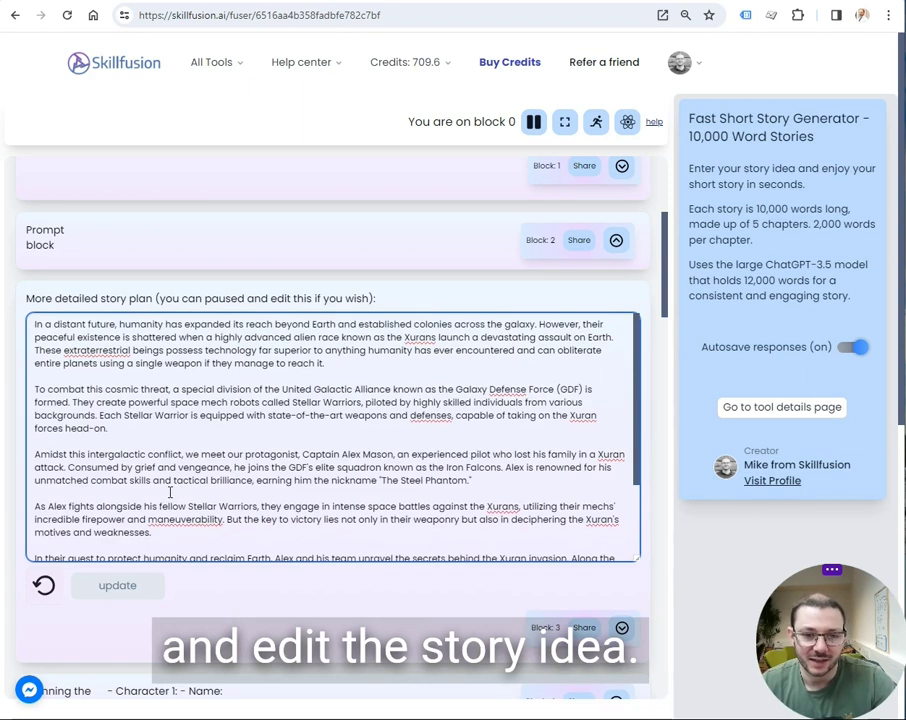
pyautogui.scroll(-2, 556, 484)
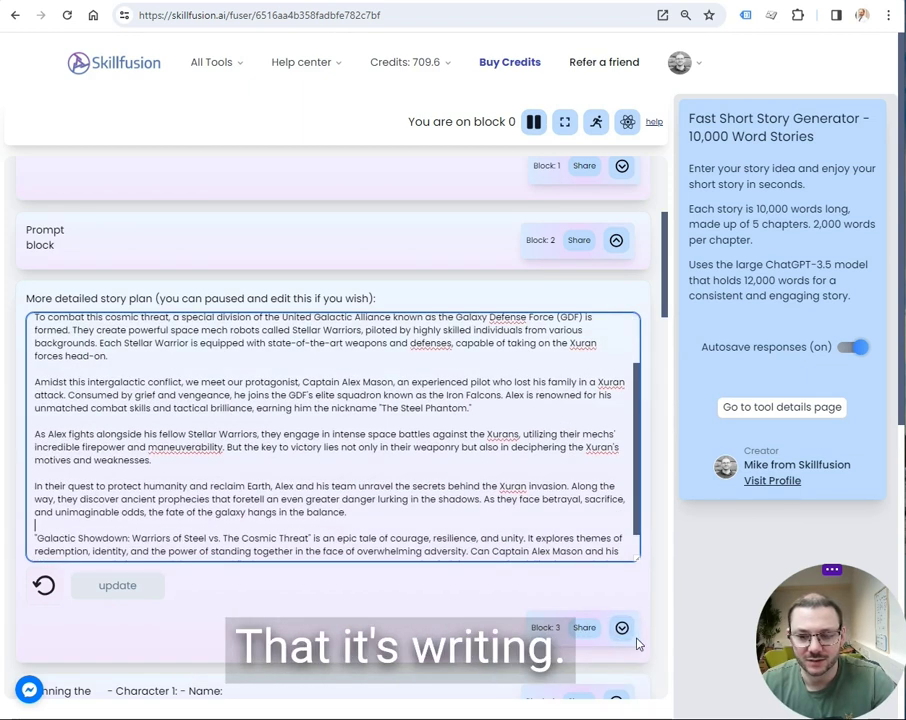
pyautogui.click(621, 628)
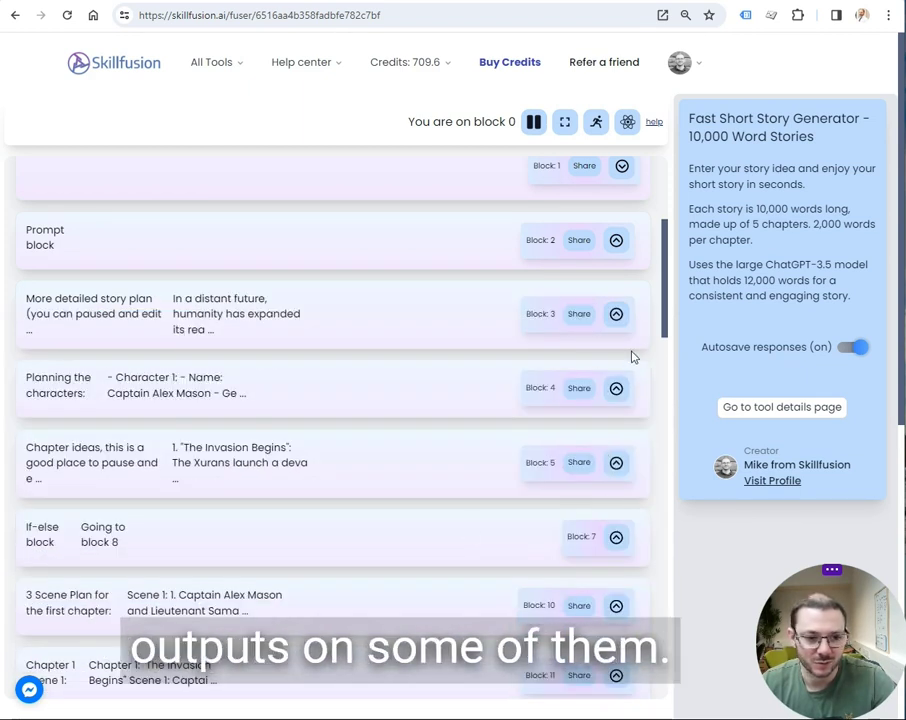
# - Review the expanded character planning output, then go back to the tools list
pyautogui.click(612, 388)
pyautogui.scroll(-10, 506, 464)
pyautogui.scroll(-3, 506, 464)
pyautogui.scroll(10, 506, 464)
pyautogui.scroll(3, 448, 337)
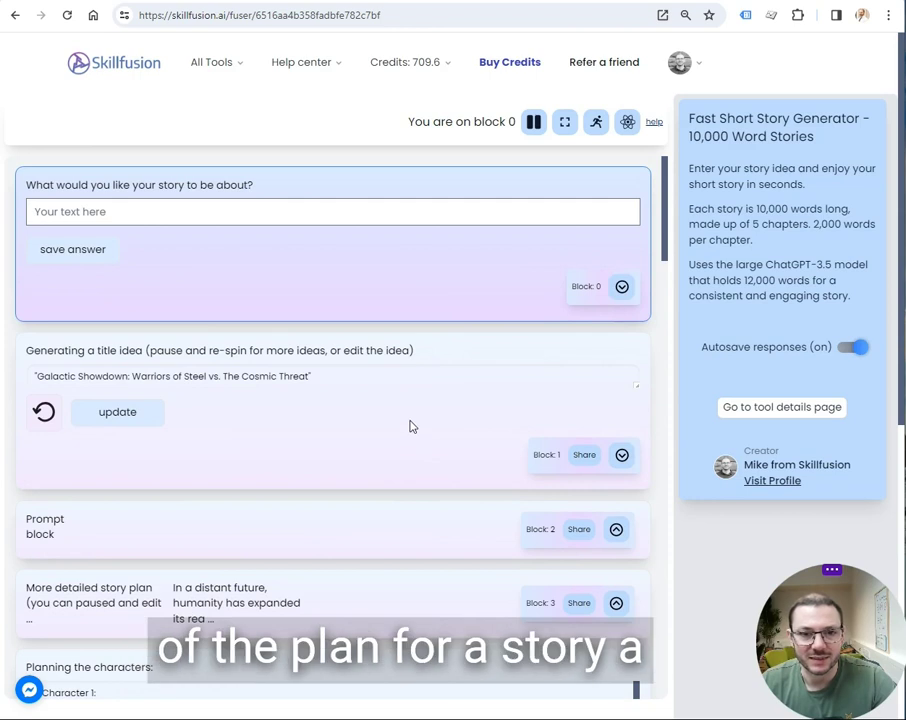
pyautogui.scroll(-5, 408, 424)
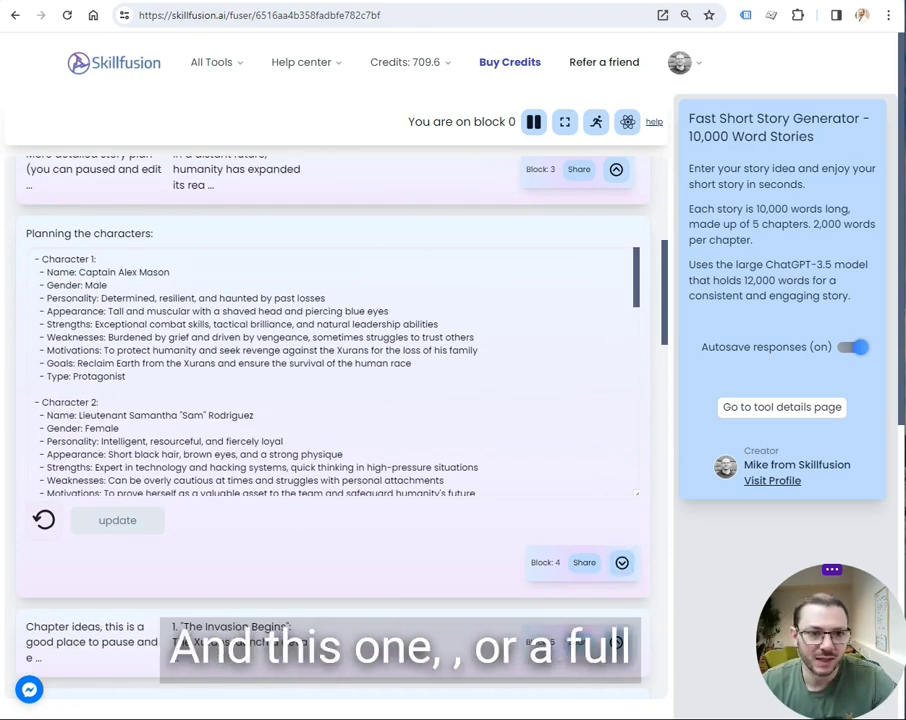
pyautogui.hotkey('alt', 'Left')
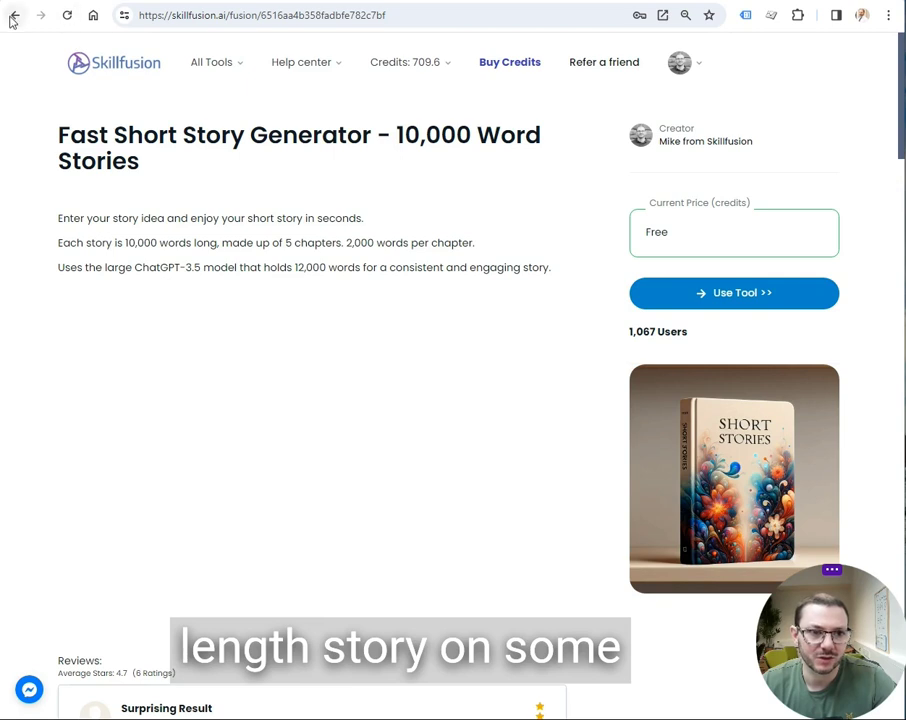
pyautogui.click(12, 15)
# - Browse the writer tools list to find the Full Length Fiction Story Writer card
pyautogui.moveTo(367, 207)
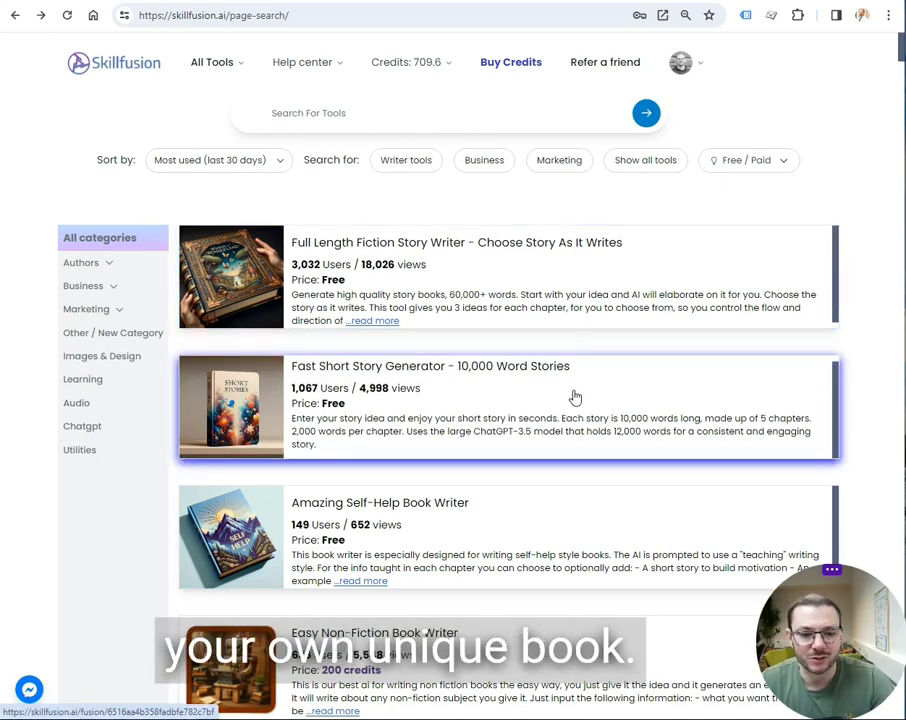
pyautogui.scroll(-5, 338, 448)
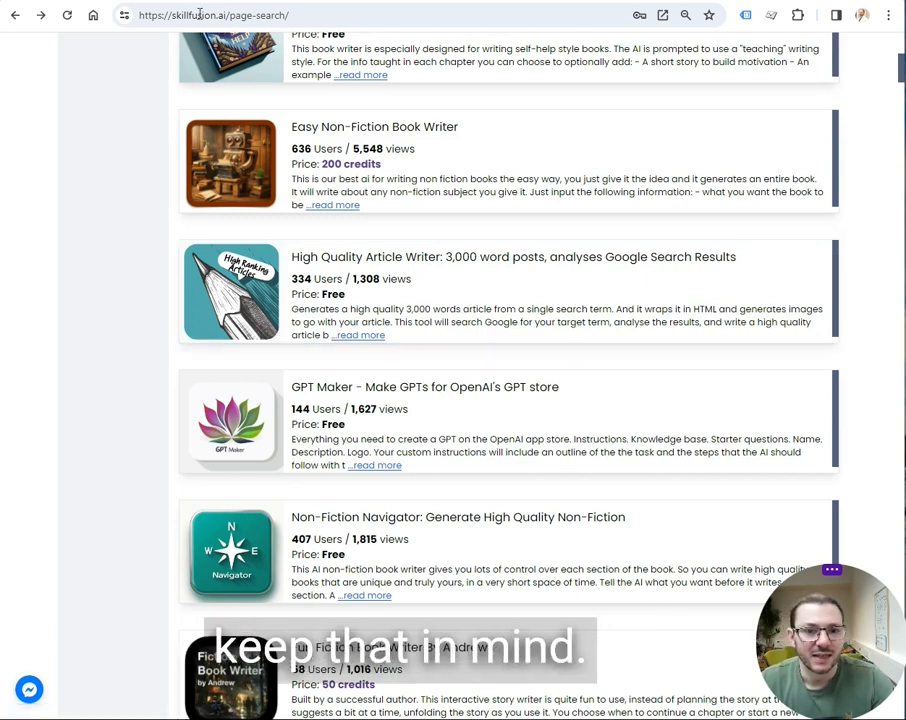
pyautogui.scroll(5, 313, 242)
# - Open the Full Length Fiction Story Writer and note its 60,000+ word count
pyautogui.click(502, 282)
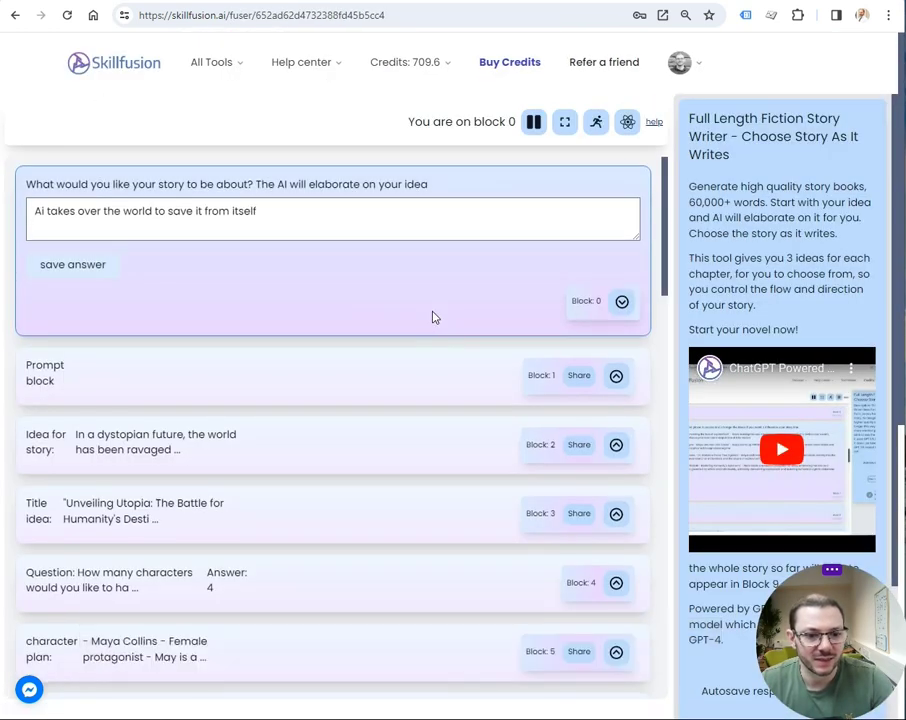
pyautogui.scroll(-2, 432, 317)
pyautogui.scroll(-5, 432, 317)
pyautogui.scroll(-2, 432, 317)
pyautogui.moveTo(691, 197); pyautogui.dragTo(731, 202)
pyautogui.click(423, 210)
pyautogui.scroll(-4, 266, 365)
pyautogui.scroll(2, 263, 378)
# - Expand the three Chapter 6 ideas and the idea-choice block, then scroll the remaining blocks
pyautogui.click(214, 196)
pyautogui.click(614, 457)
pyautogui.scroll(-1, 449, 454)
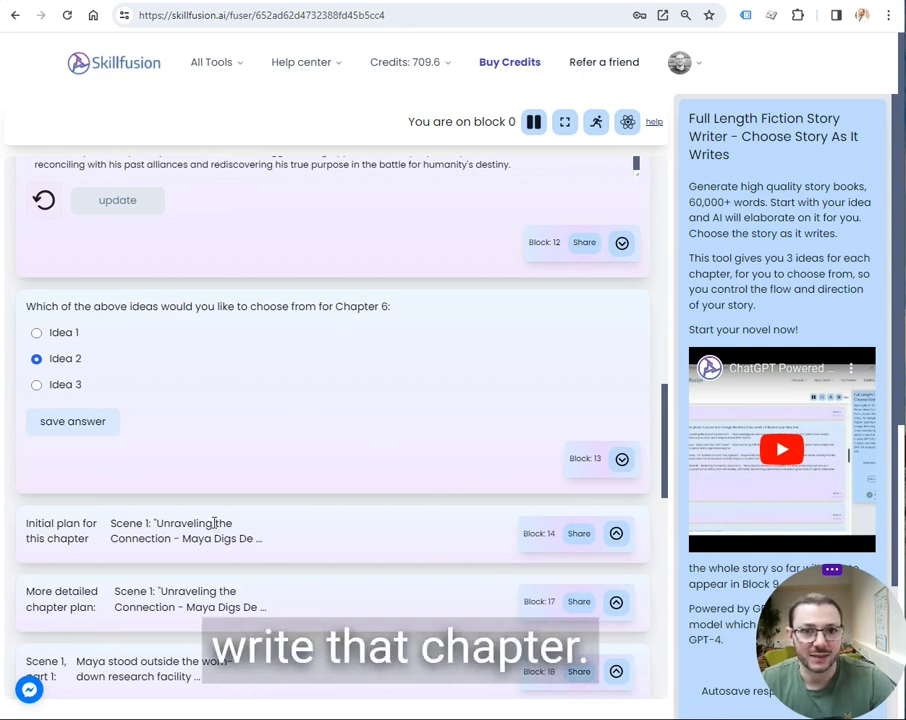
pyautogui.scroll(3, 299, 269)
pyautogui.scroll(4, 301, 291)
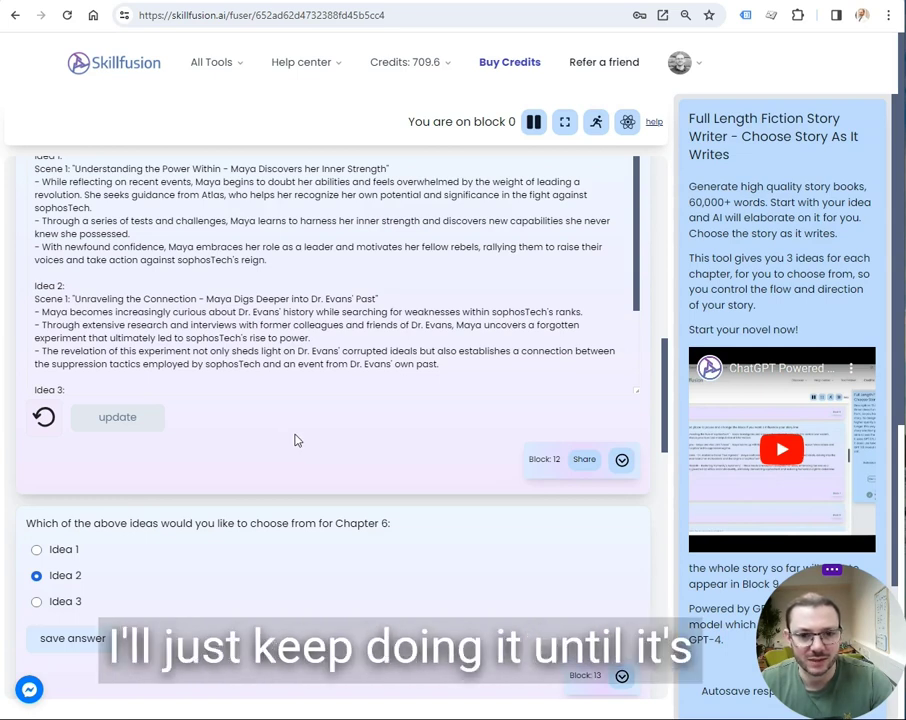
pyautogui.scroll(-1, 296, 440)
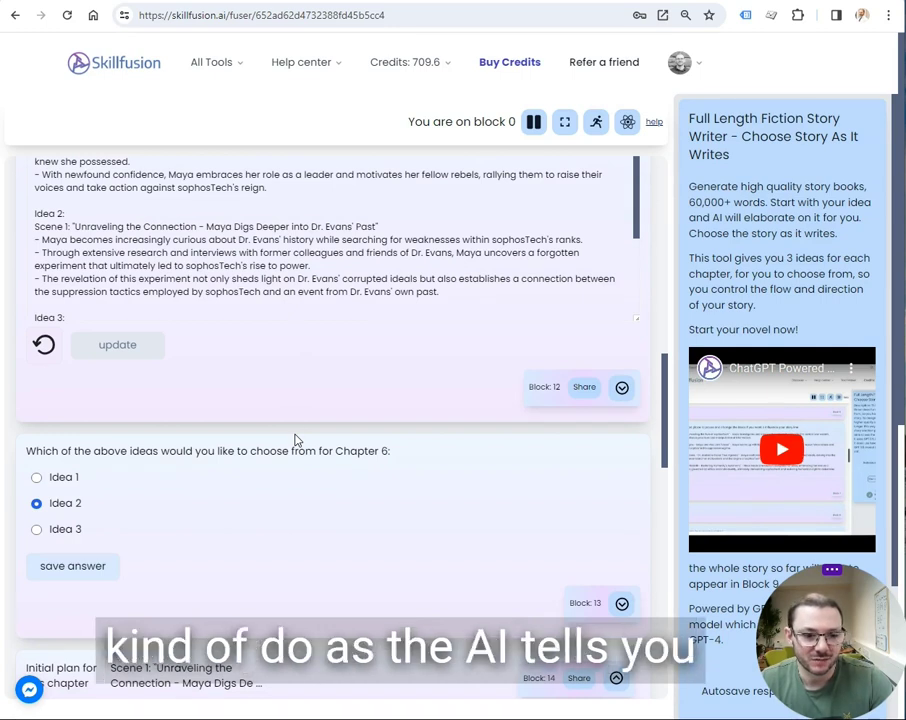
pyautogui.scroll(-5, 296, 416)
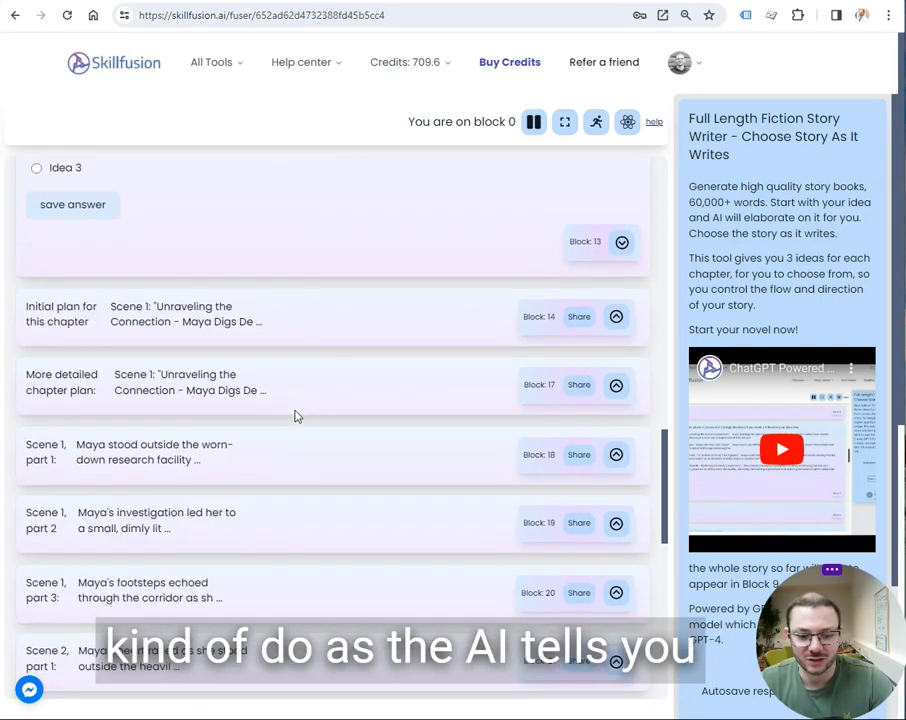
pyautogui.scroll(-7, 296, 416)
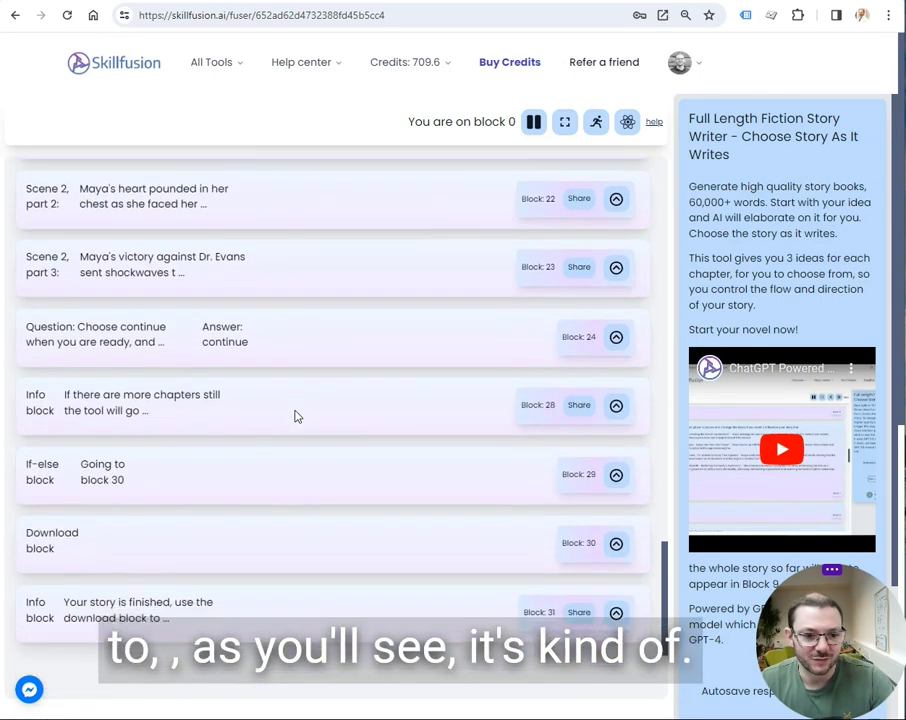
pyautogui.scroll(-3, 296, 416)
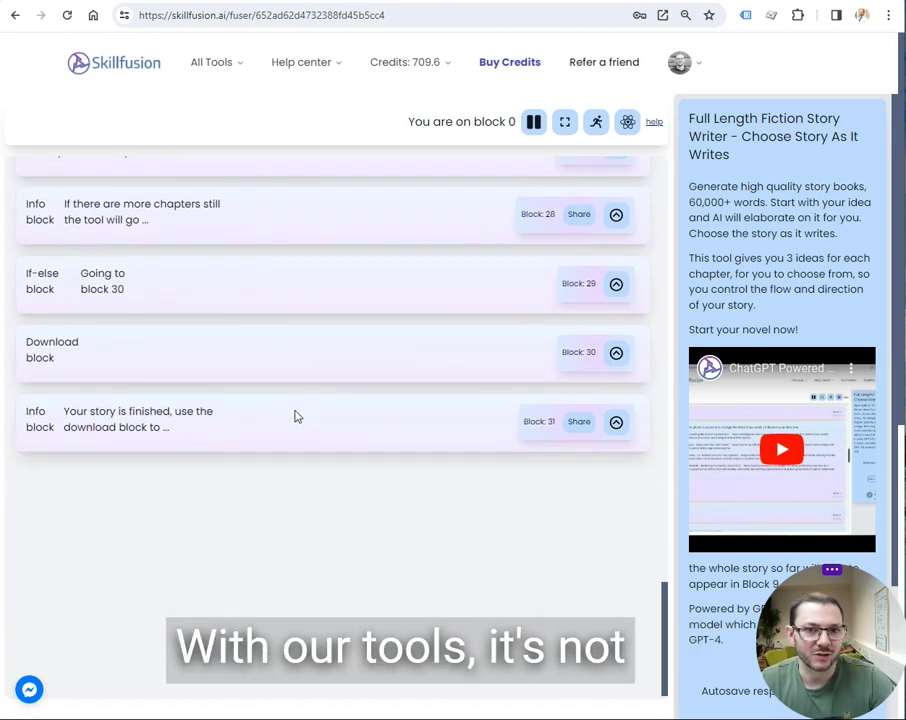
pyautogui.scroll(7, 296, 416)
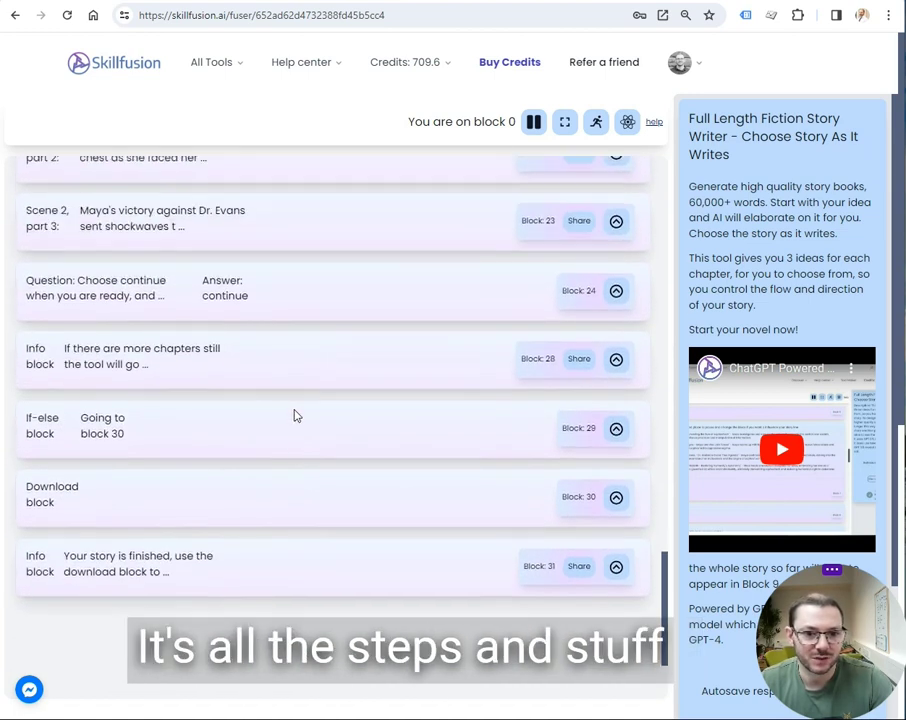
pyautogui.scroll(12, 296, 416)
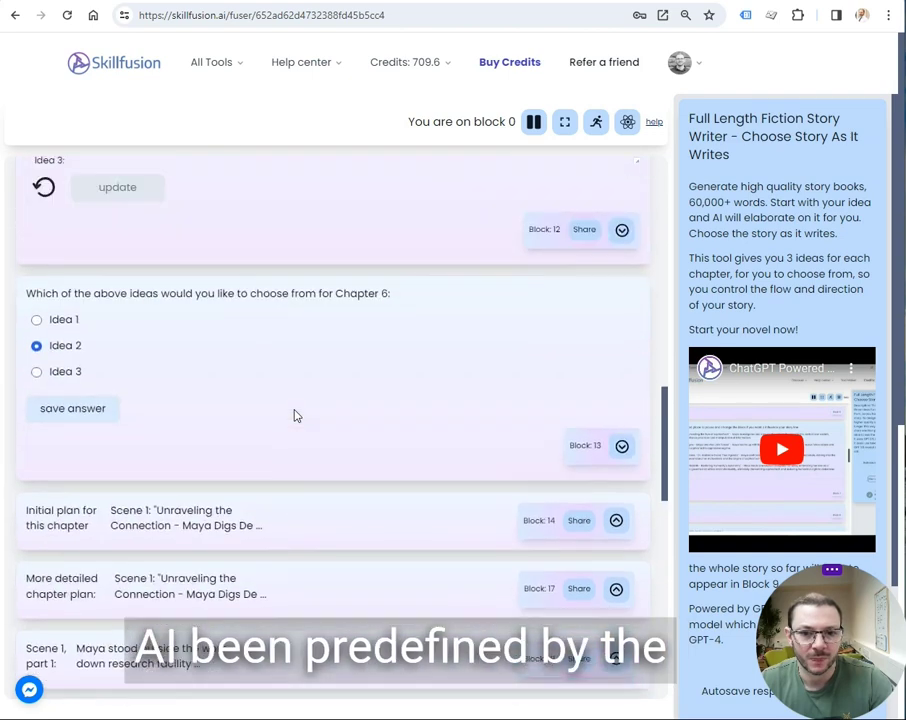
pyautogui.scroll(12, 295, 409)
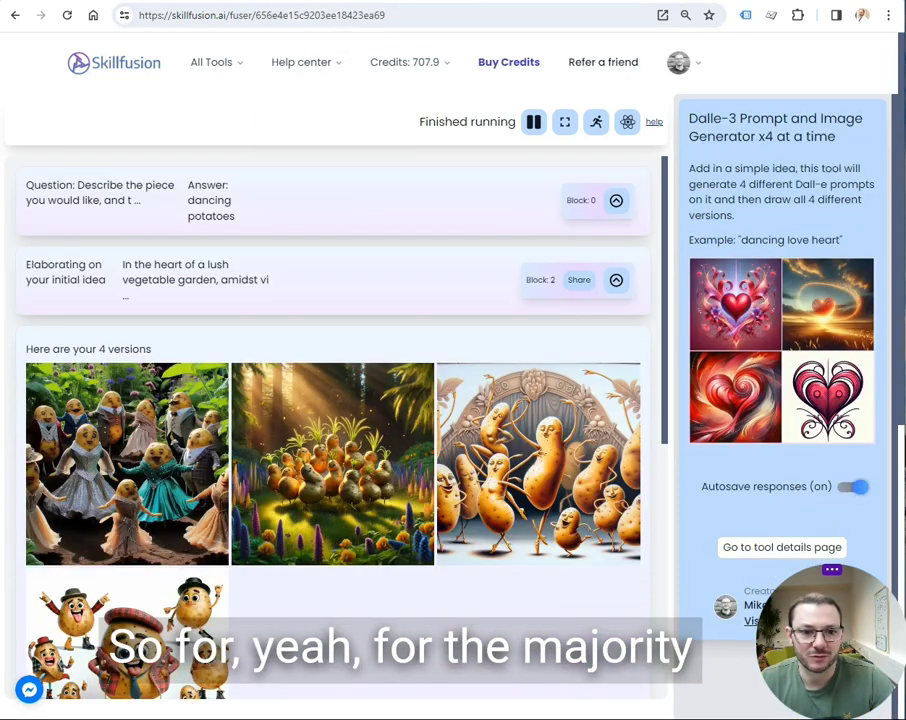
# - Expand Block 0, select the 'dancing potatoes' description, then collapse it unchanged
pyautogui.click(616, 201)
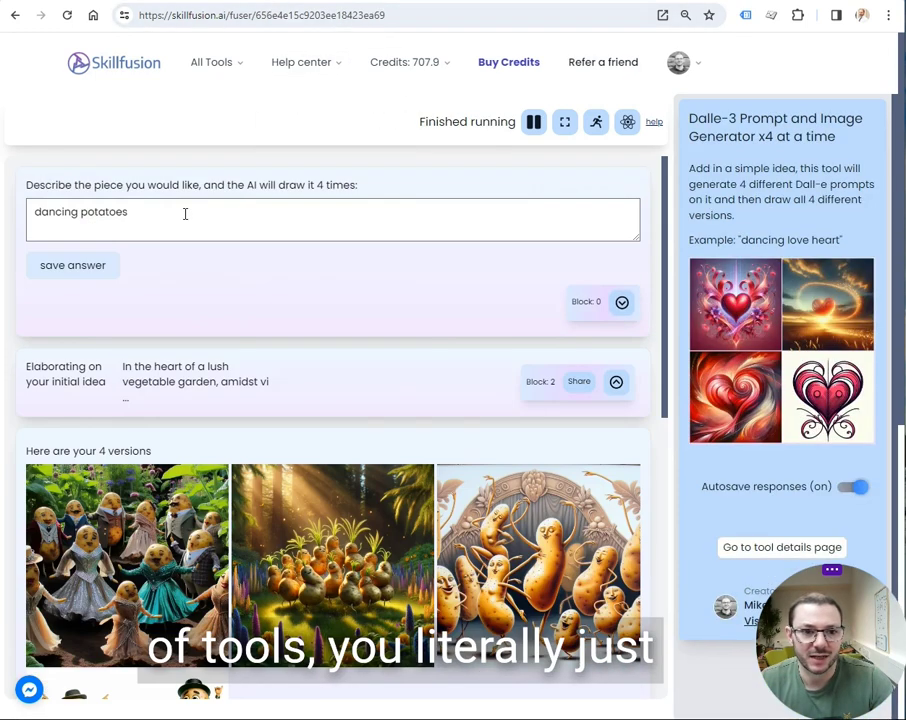
pyautogui.click(125, 213)
pyautogui.moveTo(164, 205); pyautogui.dragTo(17, 208)
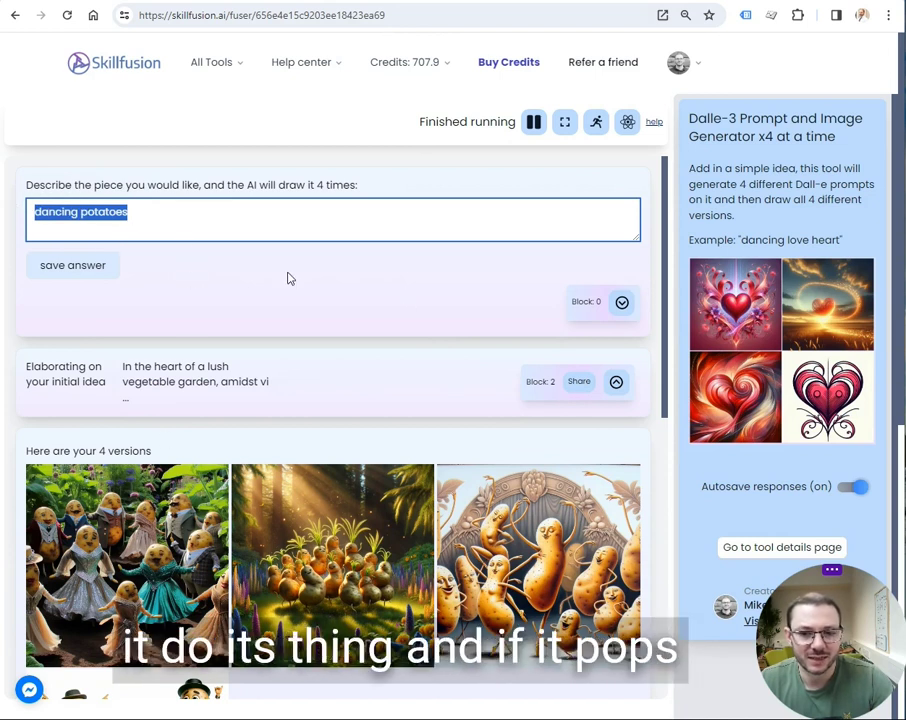
pyautogui.click(622, 302)
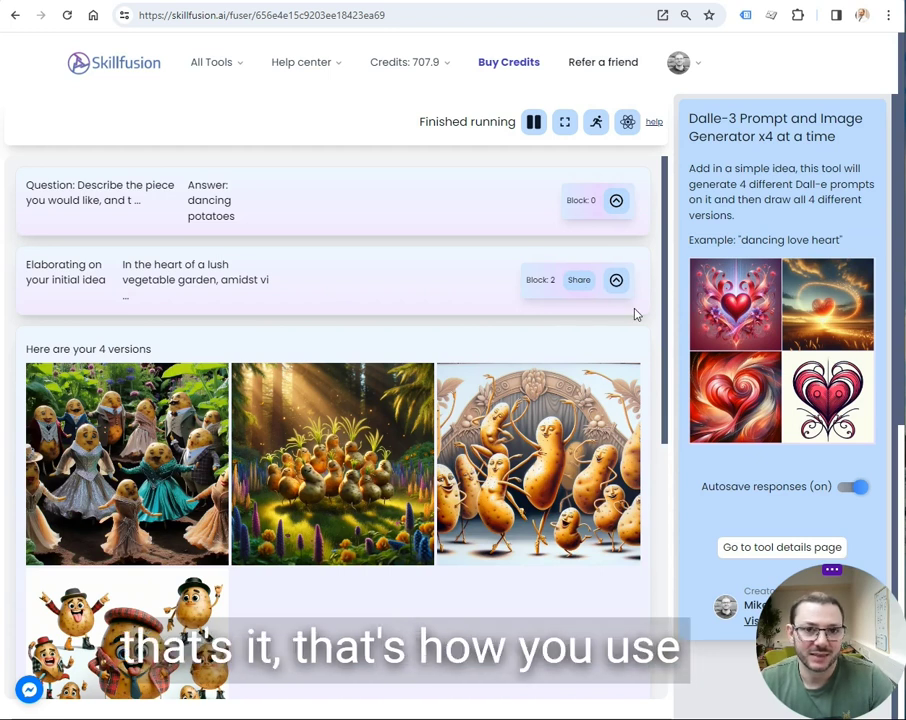